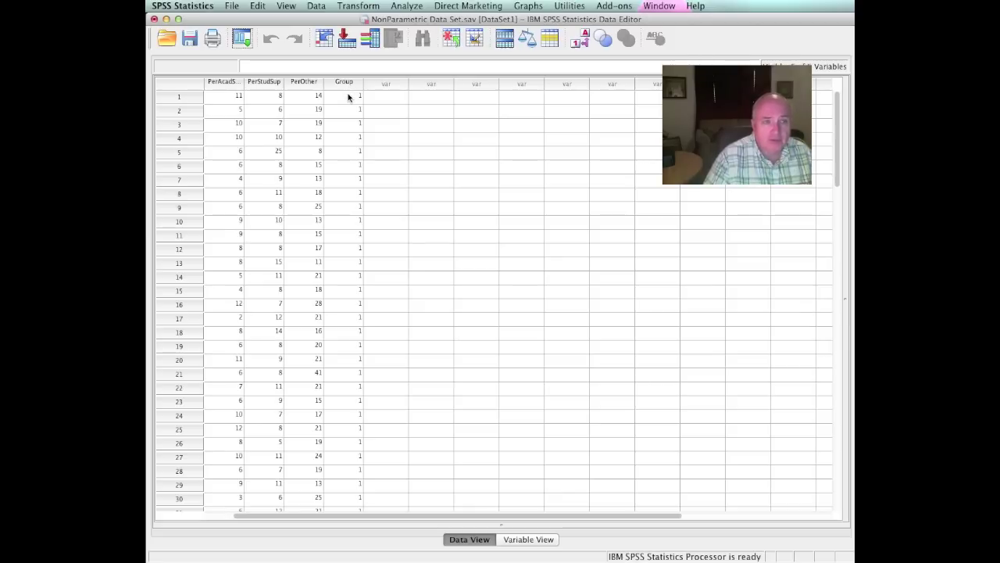
# Scroll the data grid left so PerInstruc through Group are visible
pyautogui.hscroll(-2, 348, 93)
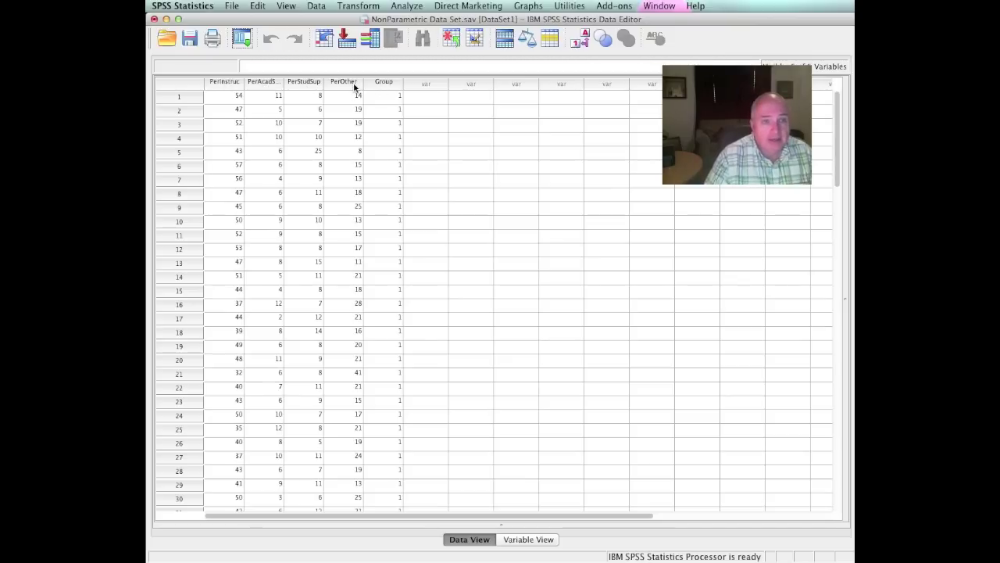
# Set up Frequencies for PerStudSup with the frequency tables turned off
pyautogui.click(405, 6)
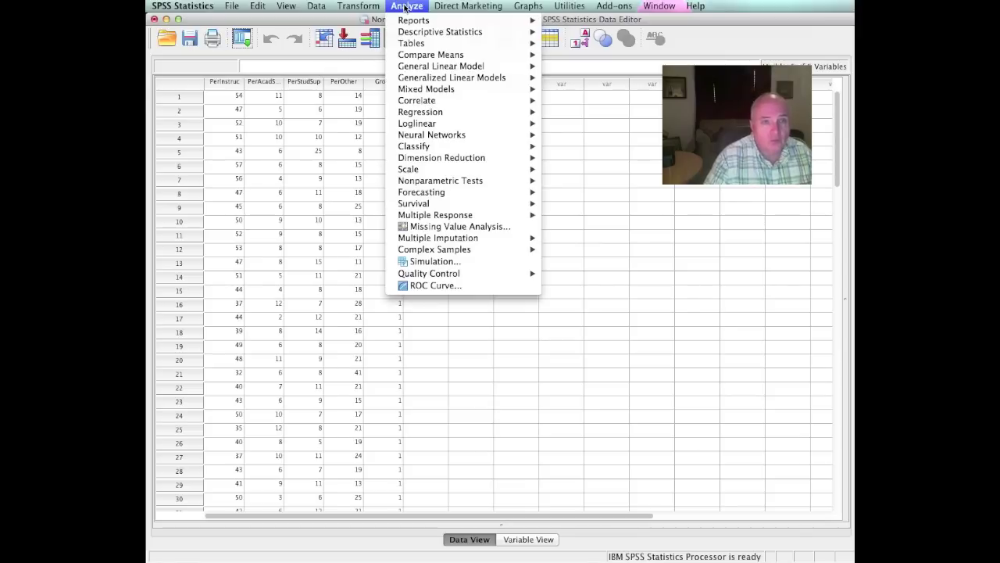
pyautogui.moveTo(473, 32)
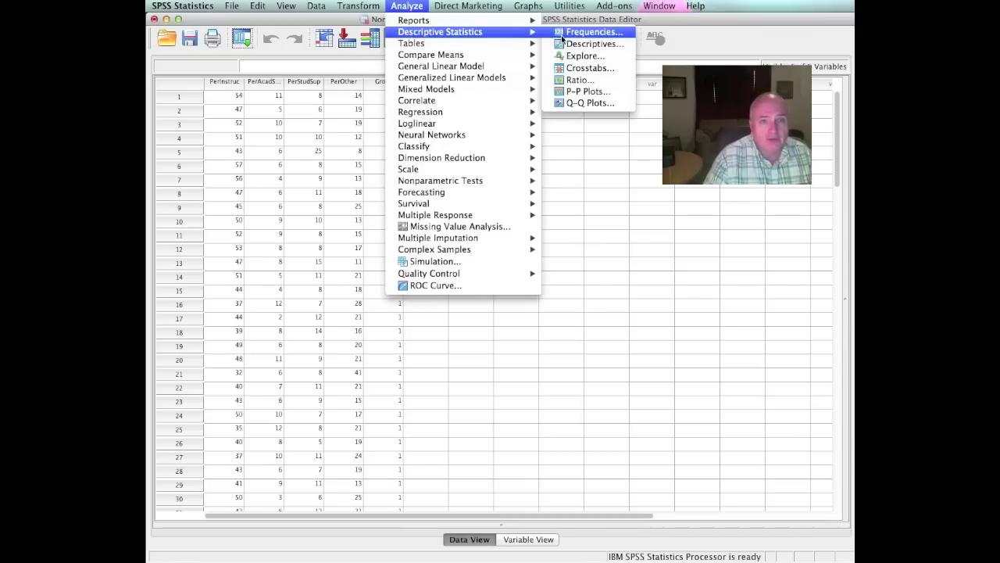
pyautogui.click(572, 34)
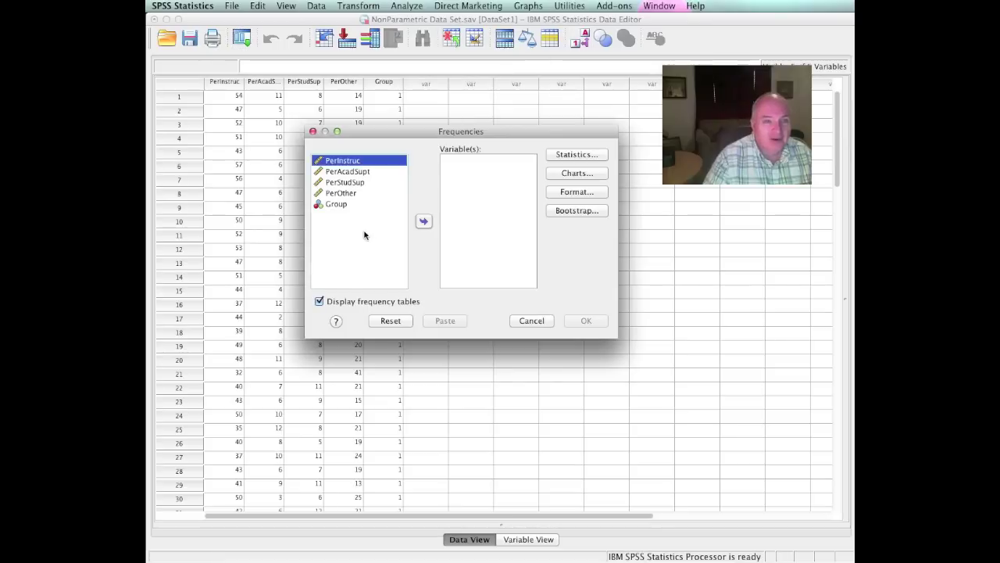
pyautogui.click(320, 300)
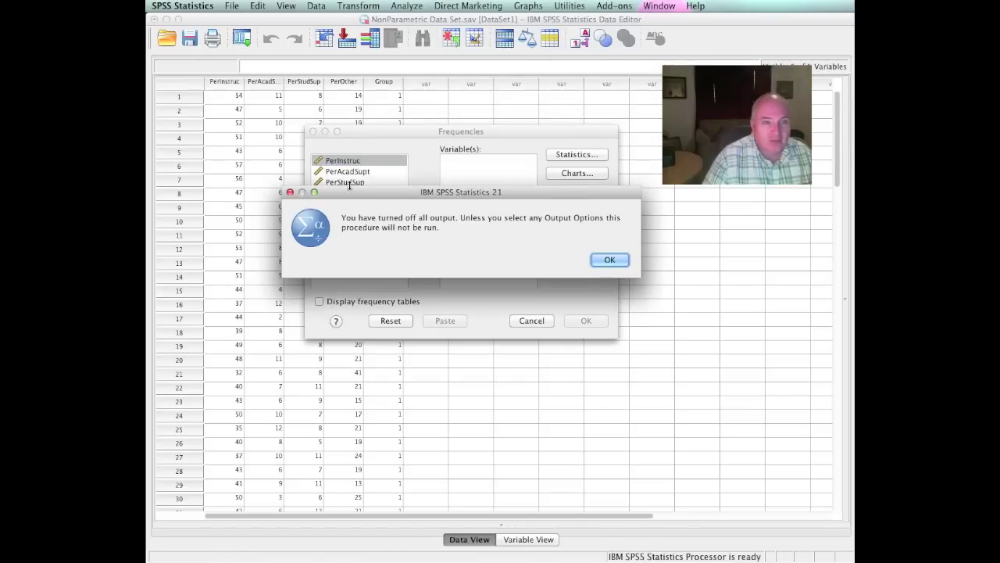
pyautogui.click(611, 261)
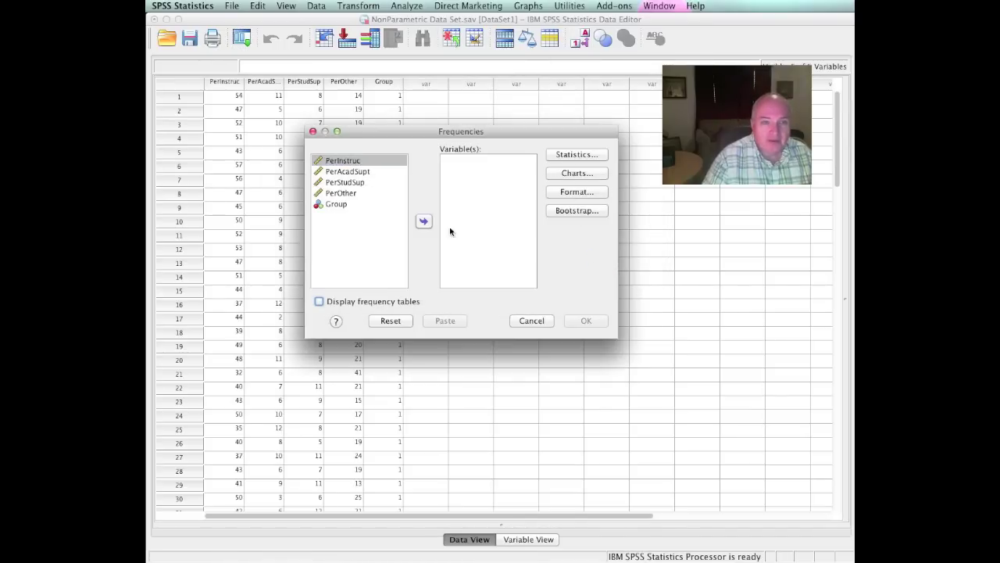
pyautogui.click(349, 182)
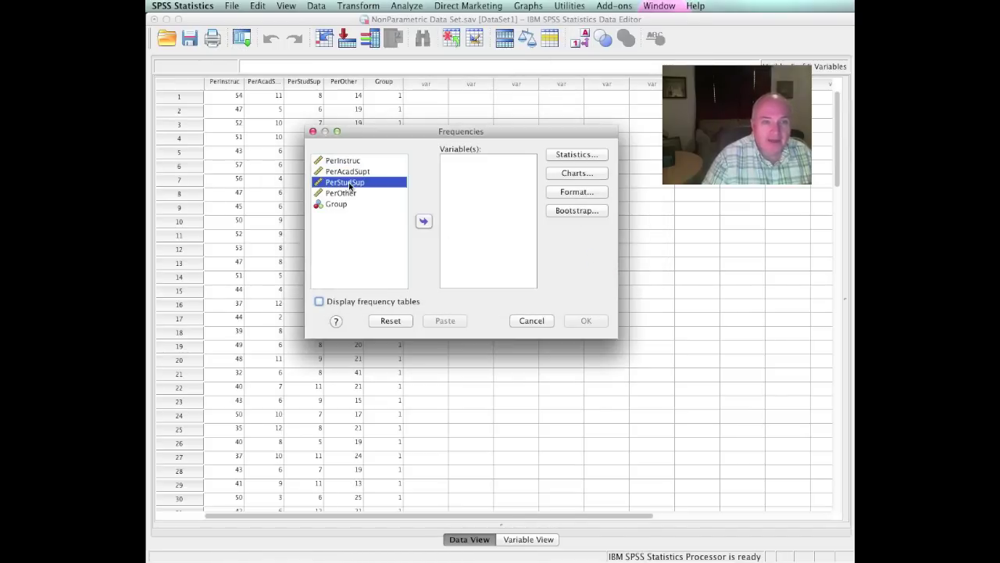
pyautogui.click(423, 222)
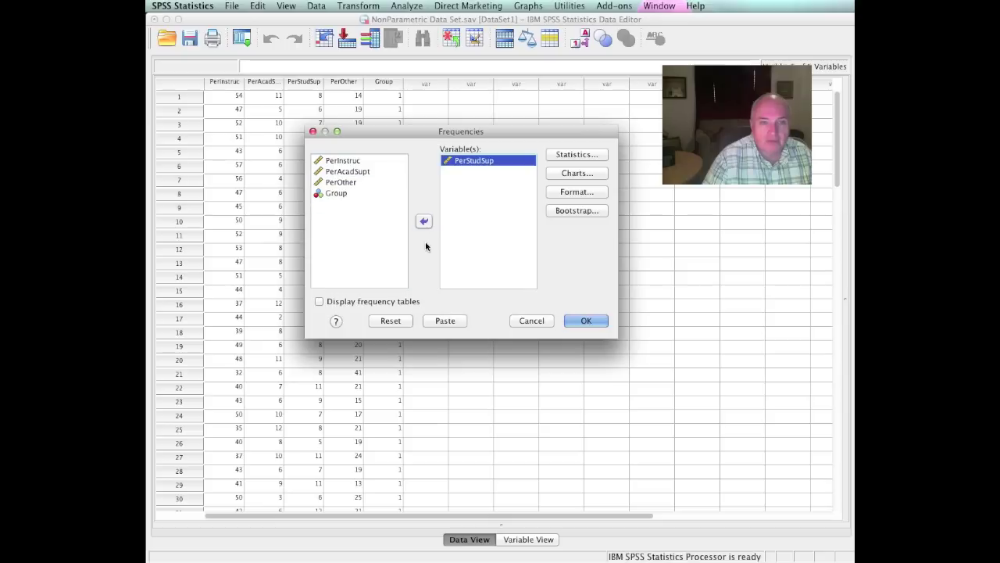
# Request mean, median, mode, skewness and kurtosis statistics
pyautogui.click(575, 155)
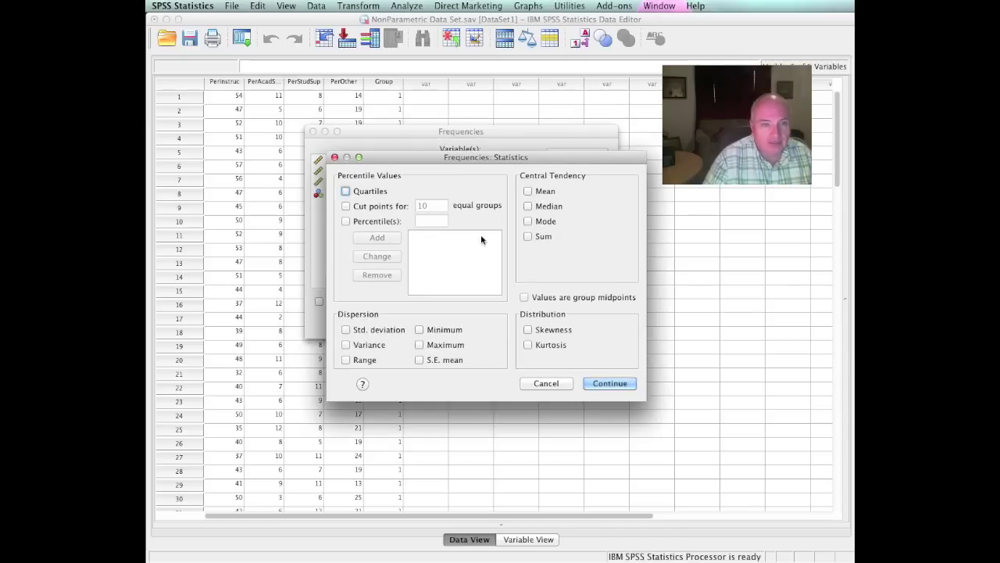
pyautogui.click(528, 193)
pyautogui.click(528, 206)
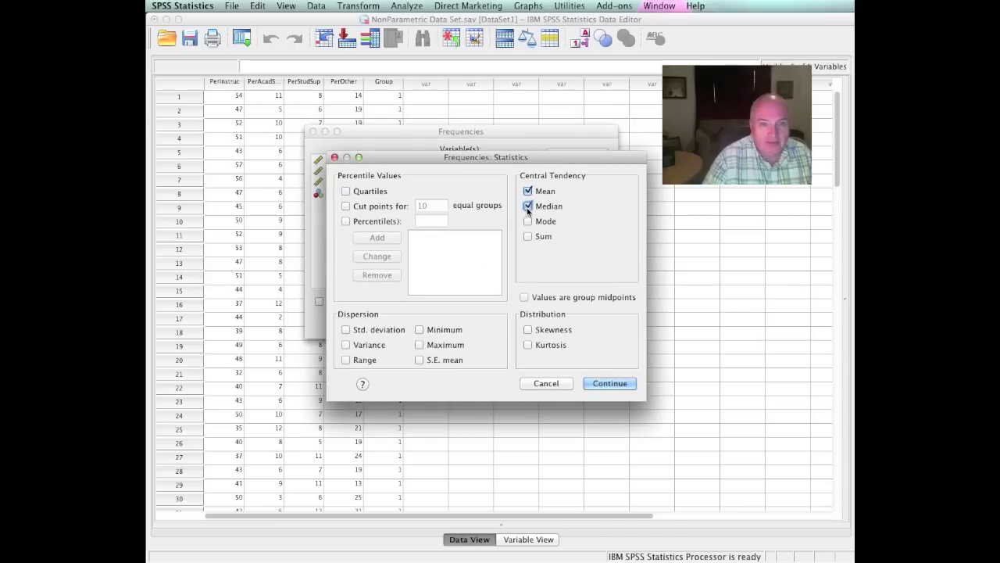
pyautogui.click(528, 221)
pyautogui.click(528, 330)
pyautogui.click(528, 345)
pyautogui.click(608, 383)
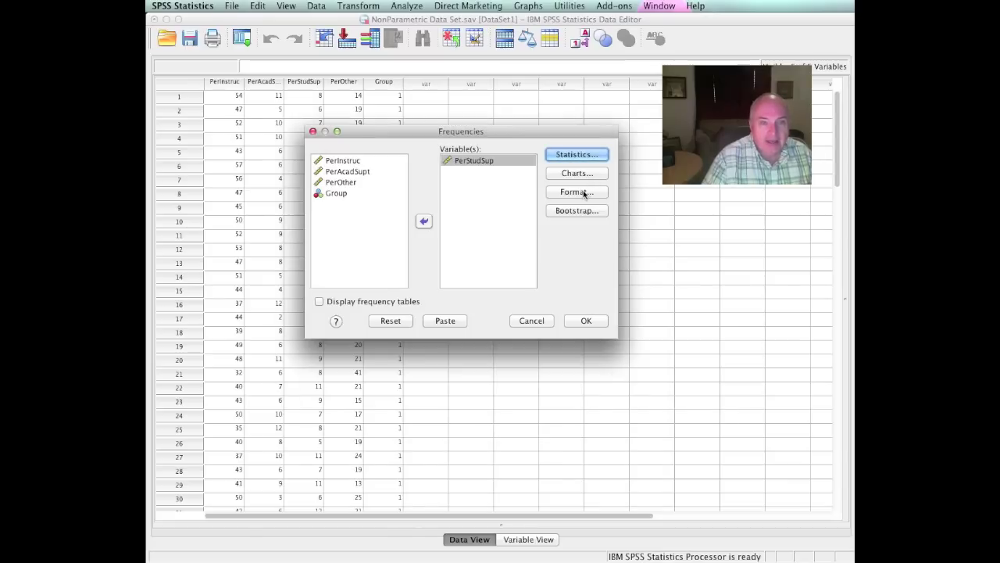
# Choose a histogram chart and run the Frequencies analysis
pyautogui.click(579, 174)
pyautogui.click(403, 283)
pyautogui.click(548, 359)
pyautogui.click(585, 320)
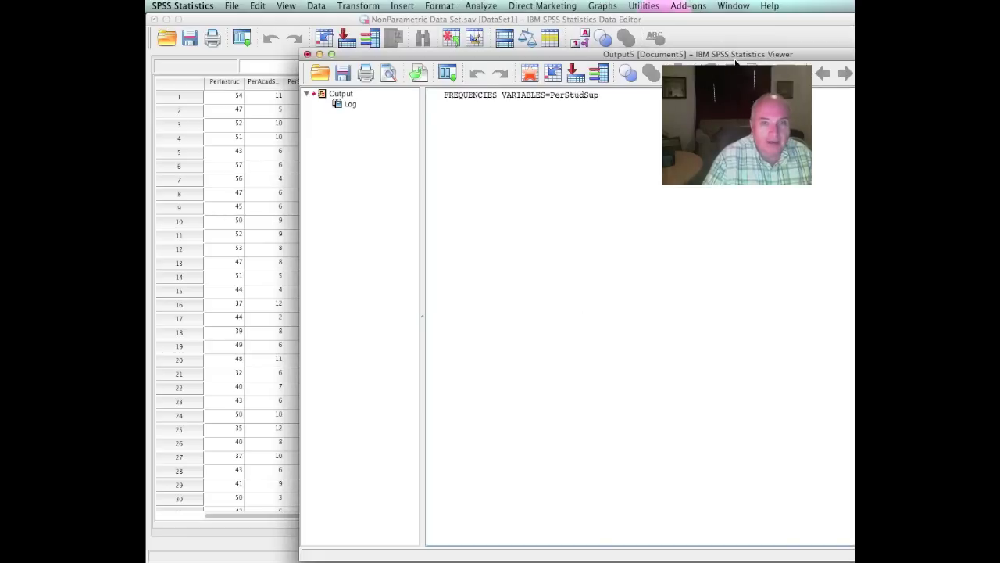
# Review the PerStudSup statistics (mean 9.54, skewness 1.650) and histogram, then minimize the Viewer
pyautogui.doubleClick(800, 55)
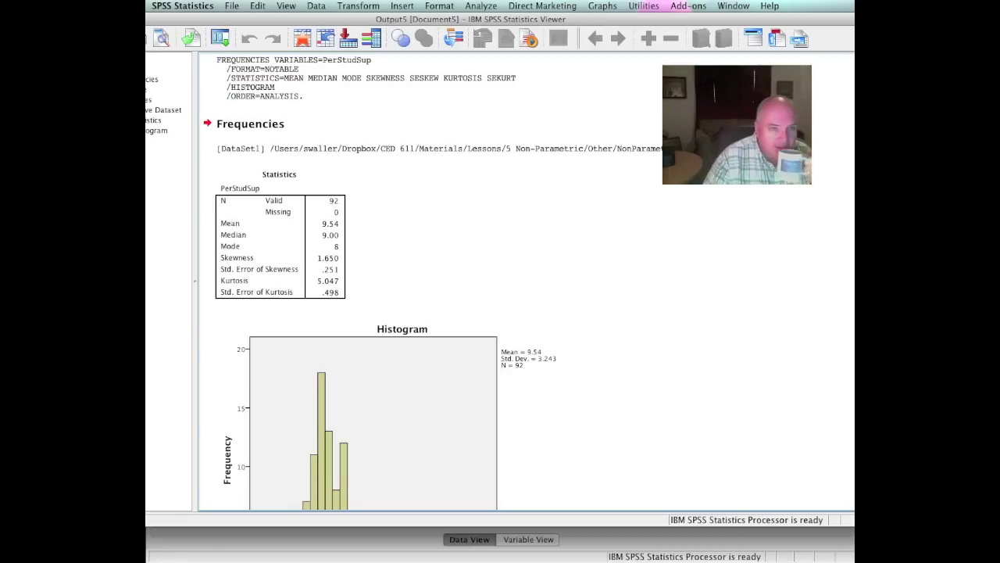
pyautogui.scroll(-4, 670, 232)
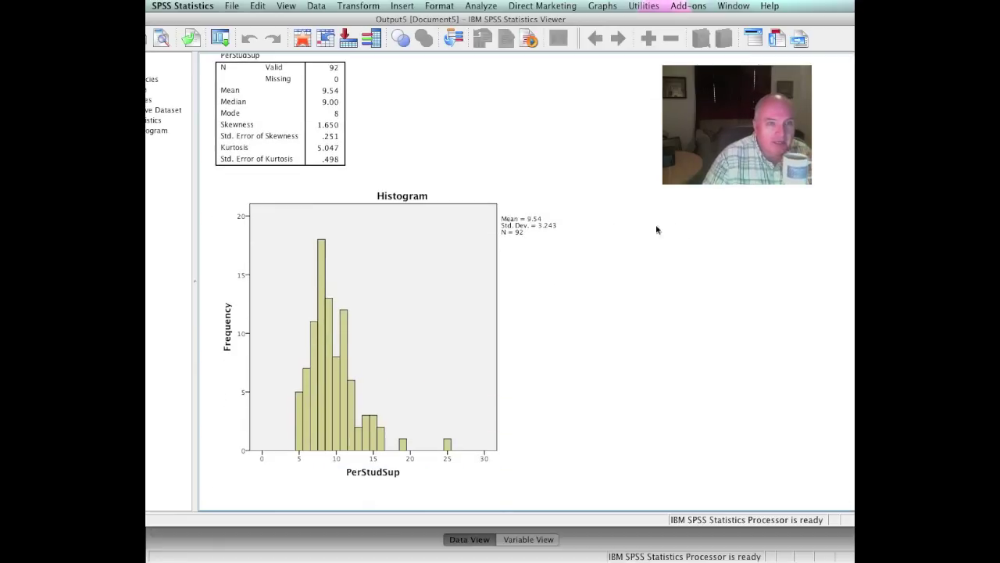
pyautogui.click(329, 131)
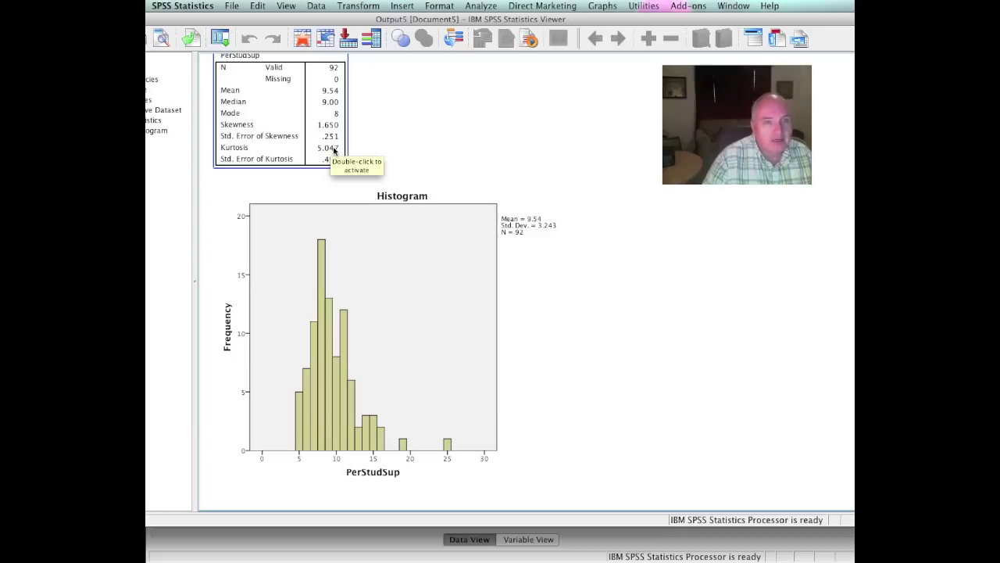
pyautogui.click(346, 187)
pyautogui.click(337, 130)
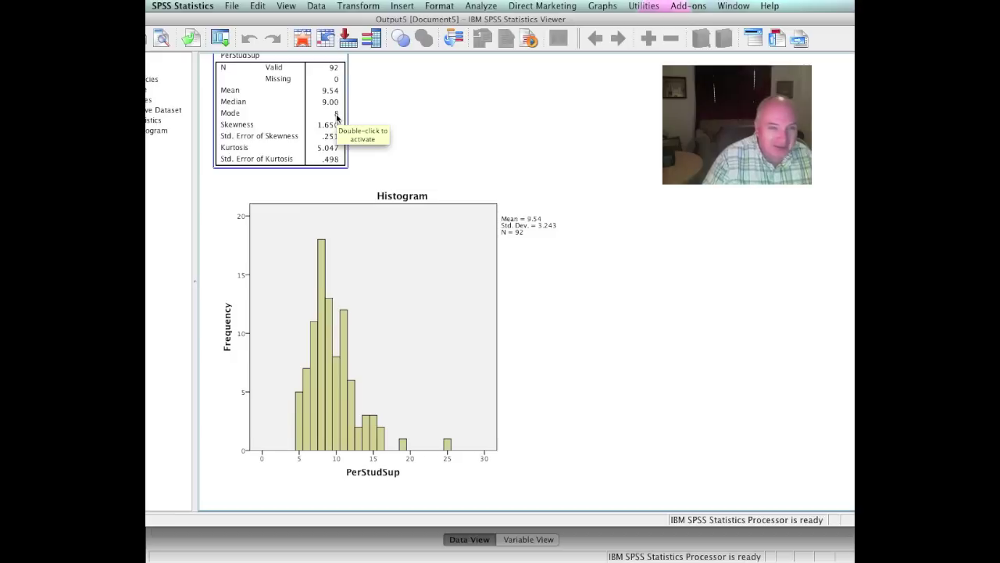
pyautogui.click(406, 202)
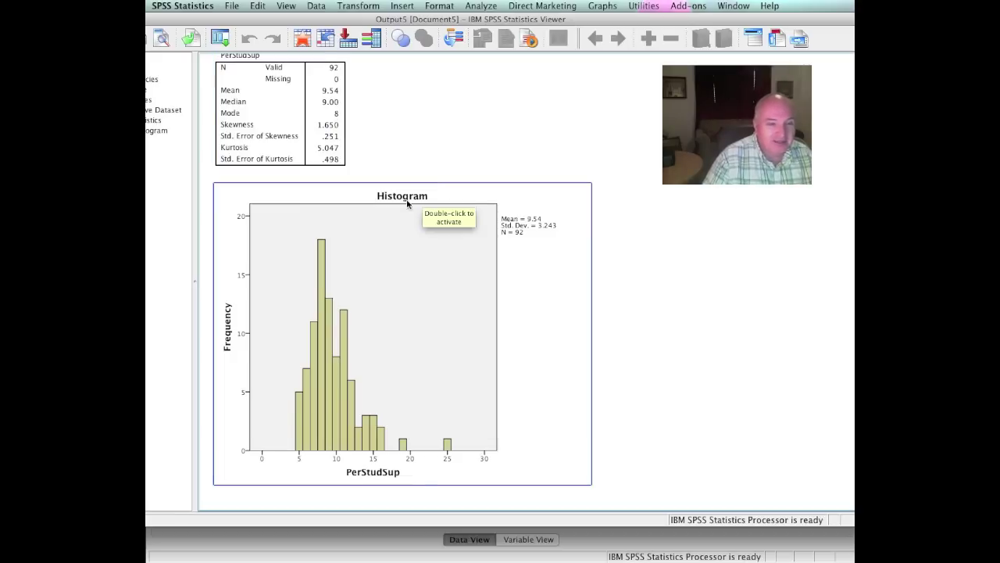
pyautogui.doubleClick(453, 202)
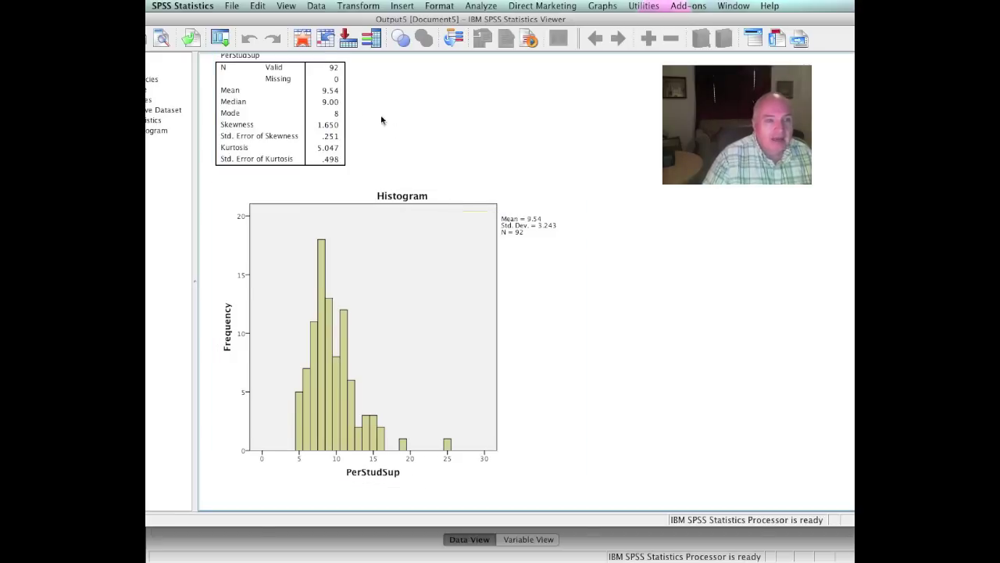
pyautogui.moveTo(234, 22); pyautogui.dragTo(402, 42)
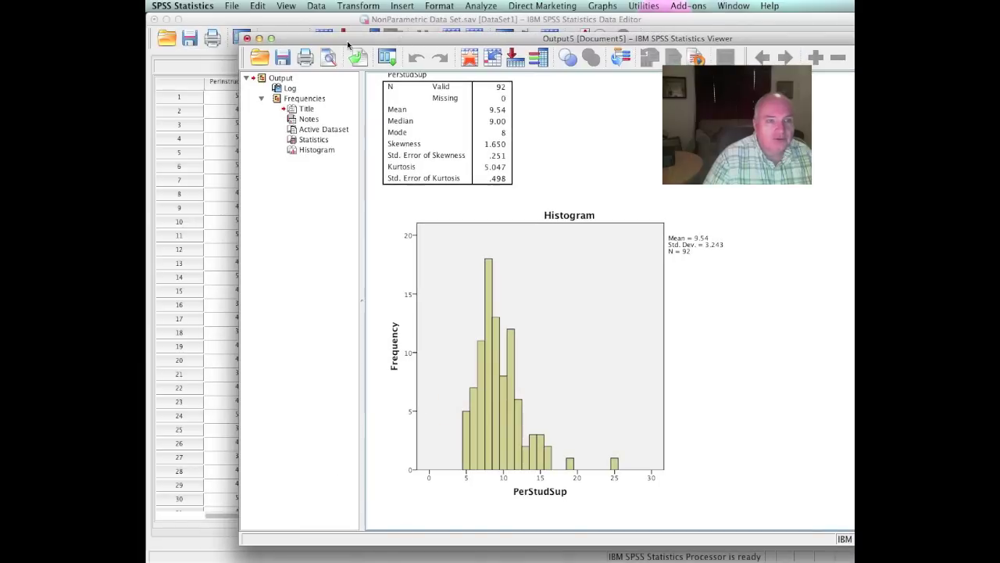
pyautogui.click(262, 39)
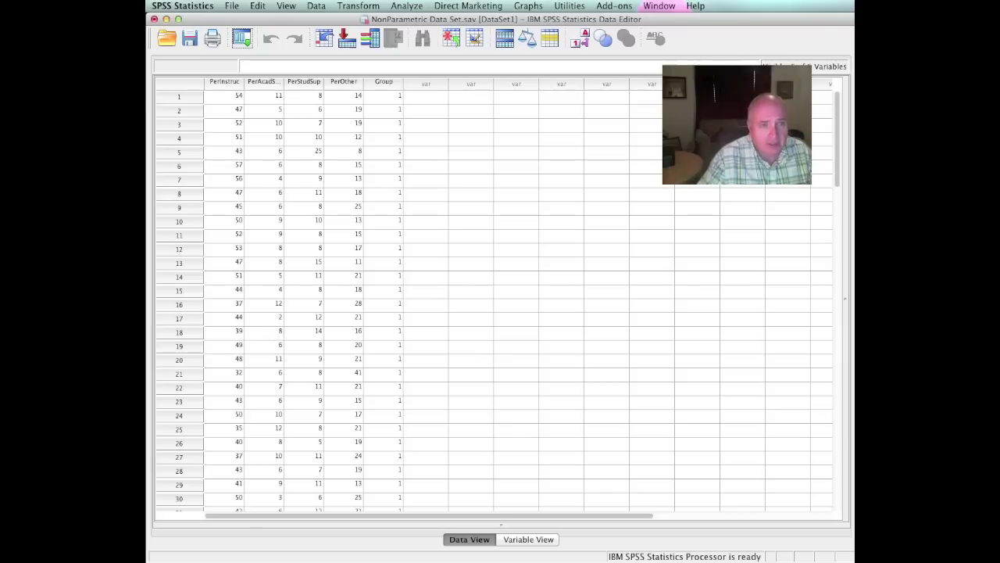
# Start the independent-samples nonparametric test, choose Customize analysis, and dismiss the missing-fields warning
pyautogui.click(408, 6)
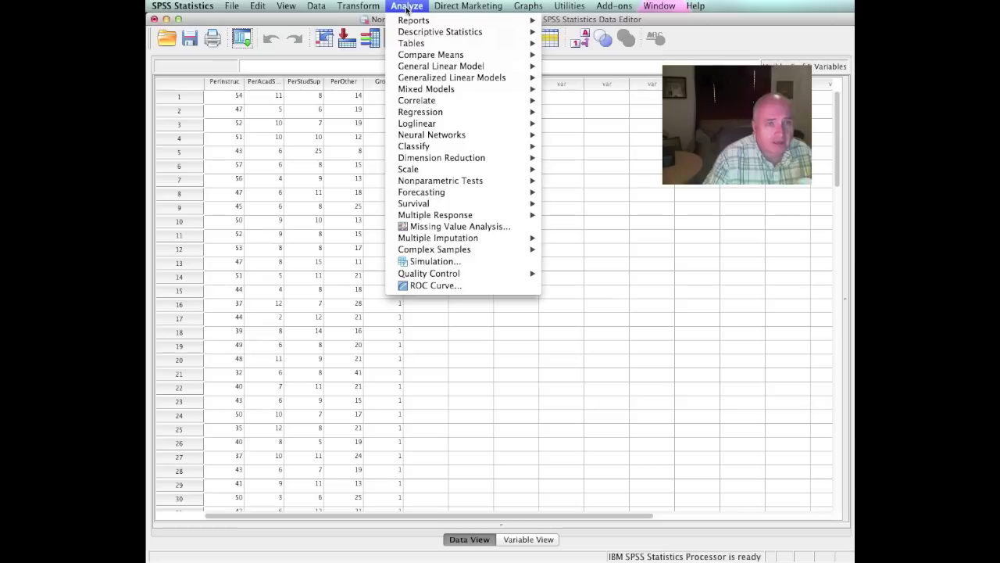
pyautogui.moveTo(452, 180)
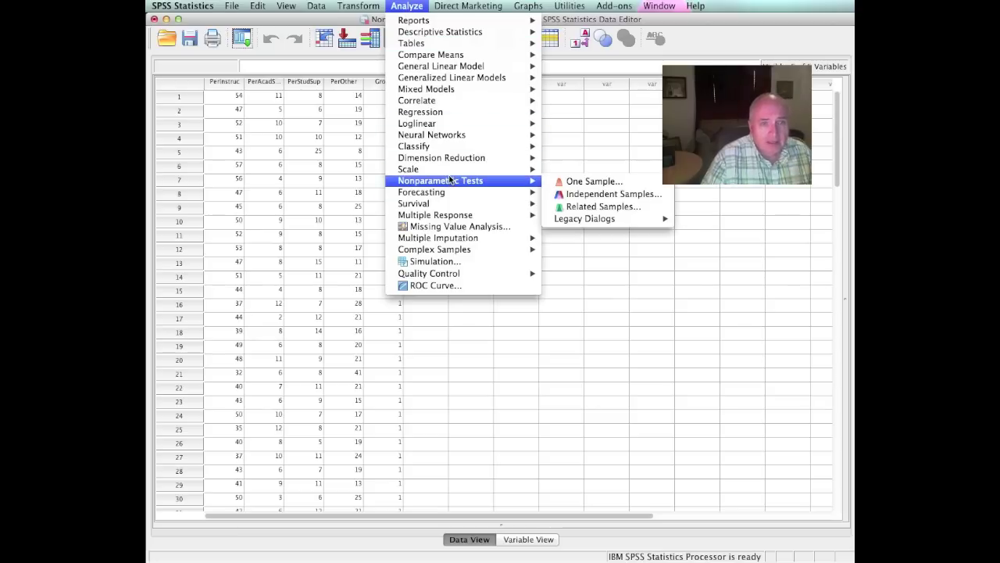
pyautogui.click(591, 193)
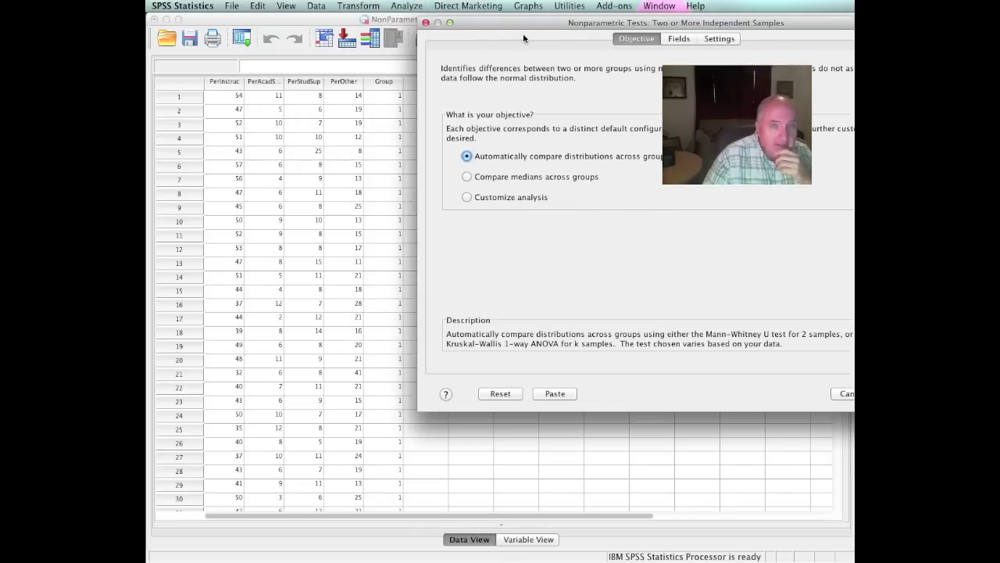
pyautogui.moveTo(513, 20); pyautogui.dragTo(309, 13)
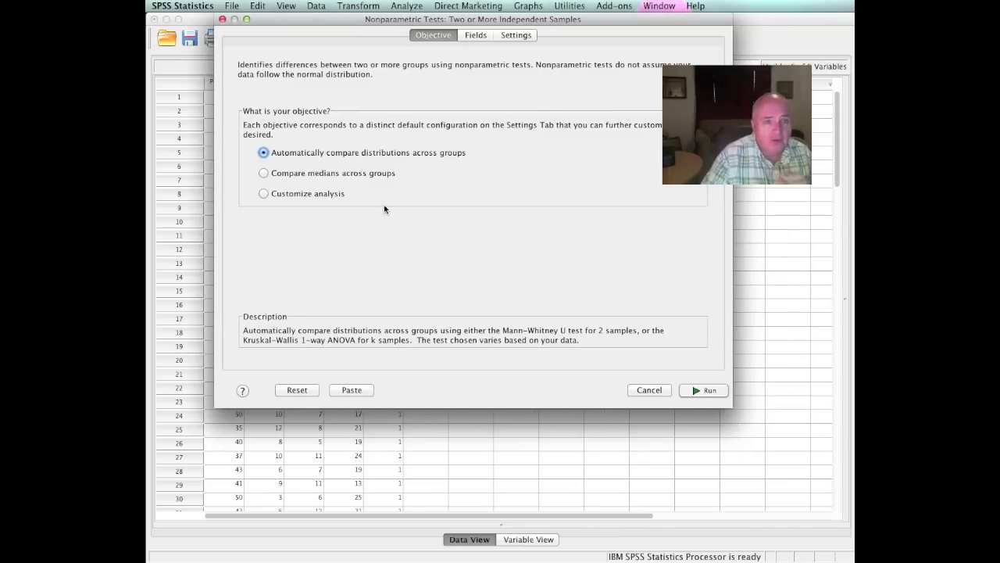
pyautogui.moveTo(345, 21); pyautogui.dragTo(372, 121)
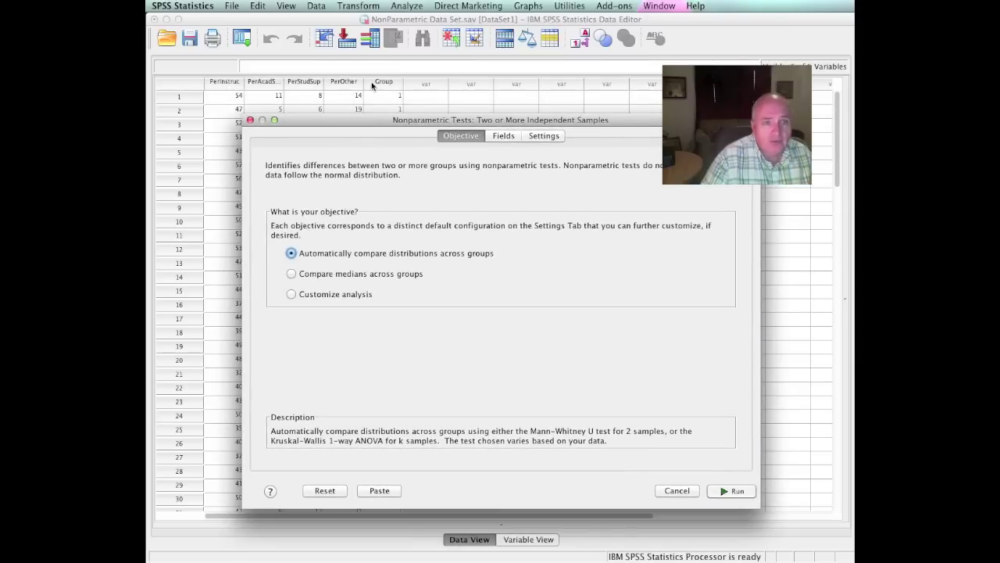
pyautogui.moveTo(362, 121); pyautogui.dragTo(352, 65)
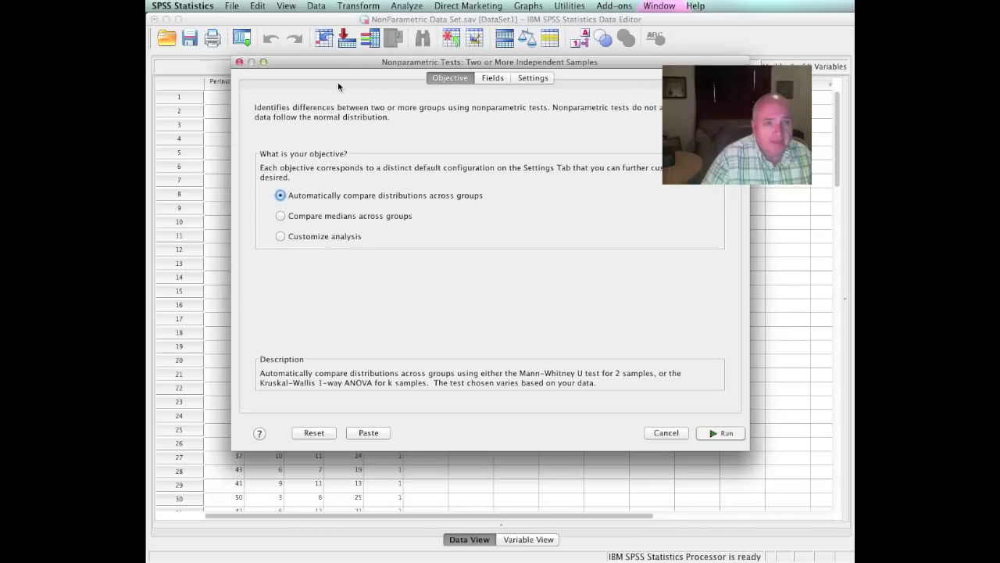
pyautogui.click(282, 236)
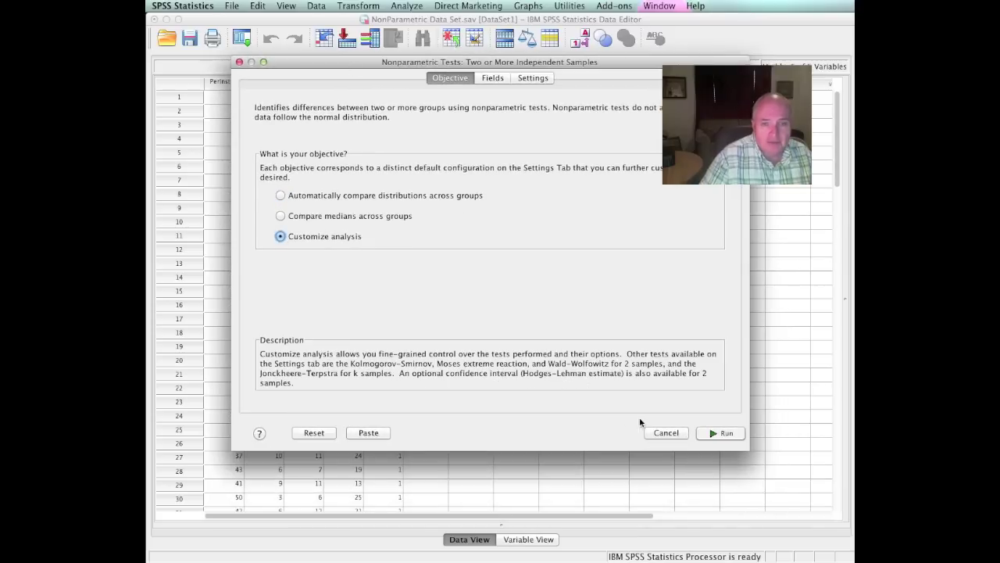
pyautogui.click(720, 434)
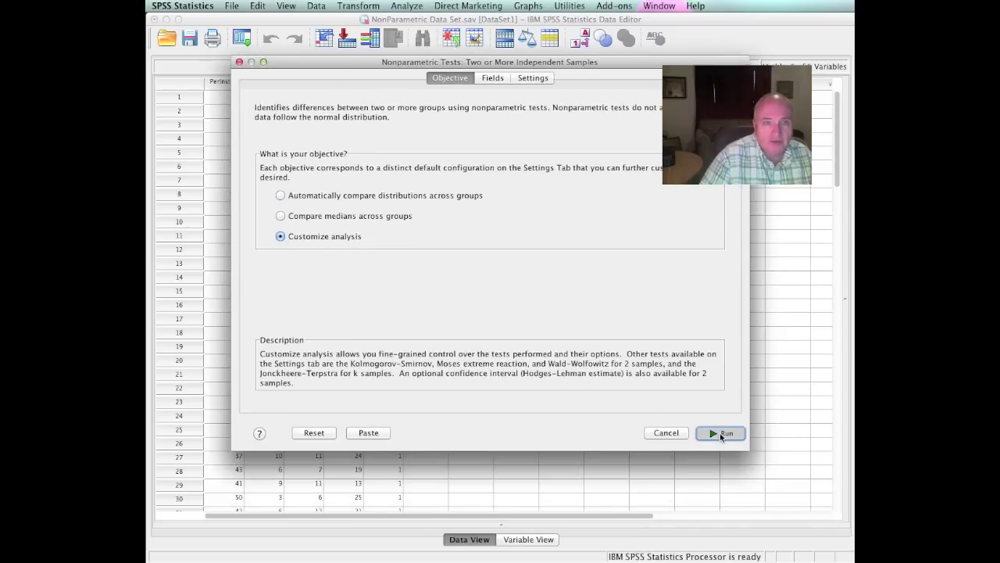
pyautogui.click(661, 279)
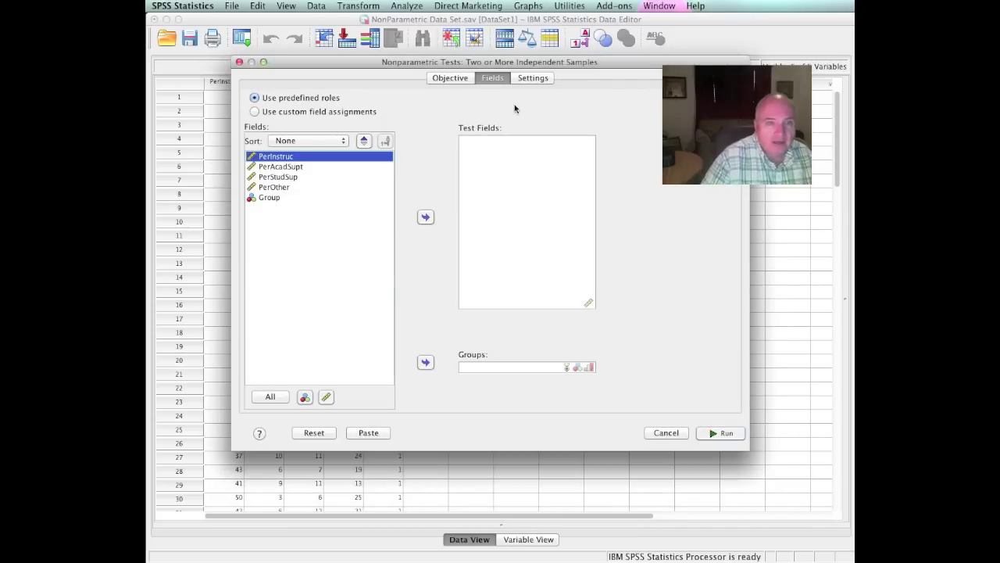
# Assign PerStudSup as the test field and Group as the grouping field
pyautogui.click(445, 79)
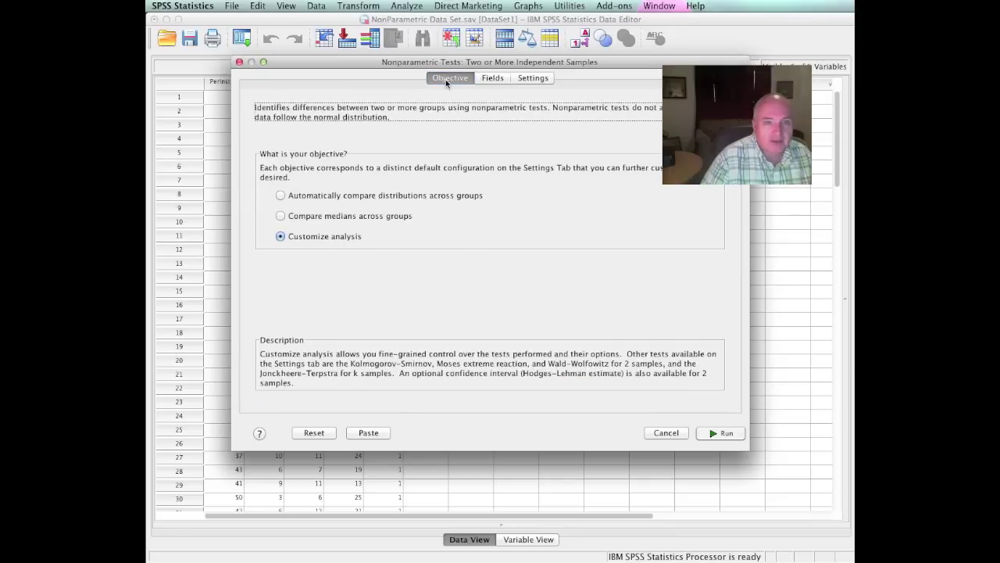
pyautogui.click(487, 80)
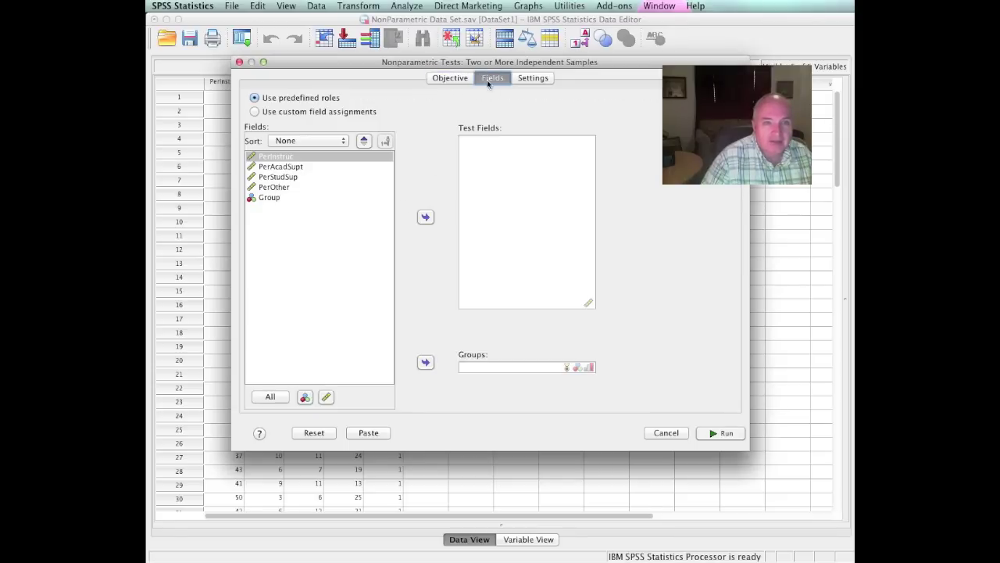
pyautogui.click(283, 178)
pyautogui.click(424, 218)
pyautogui.click(266, 187)
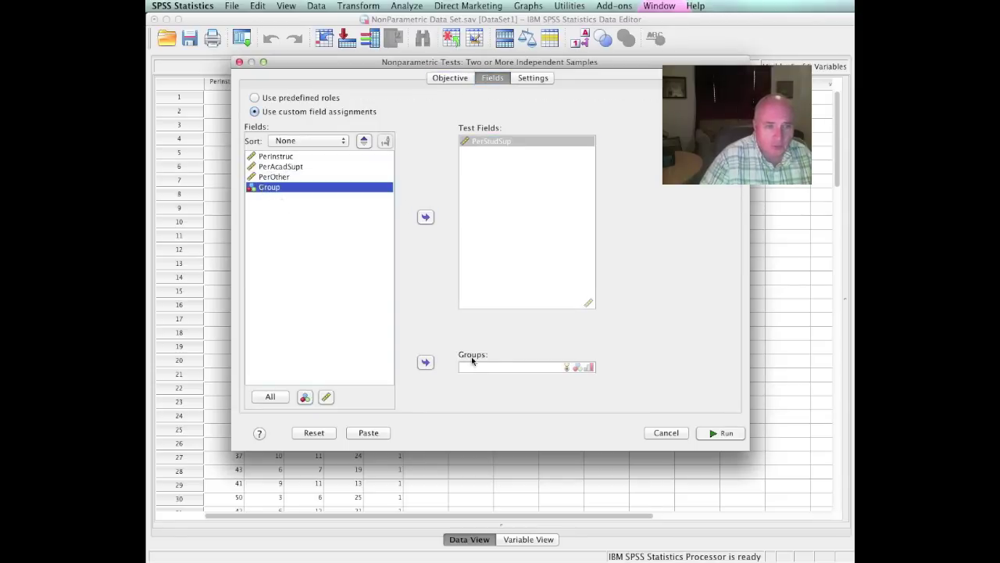
pyautogui.click(425, 362)
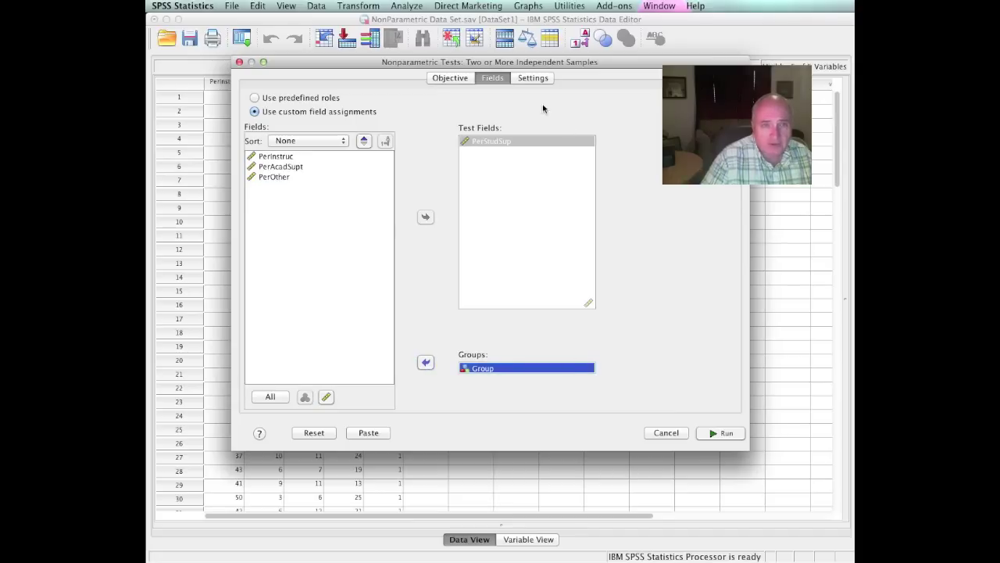
# Customize the tests to use only Kruskal-Wallis 1-way ANOVA and run it
pyautogui.click(534, 78)
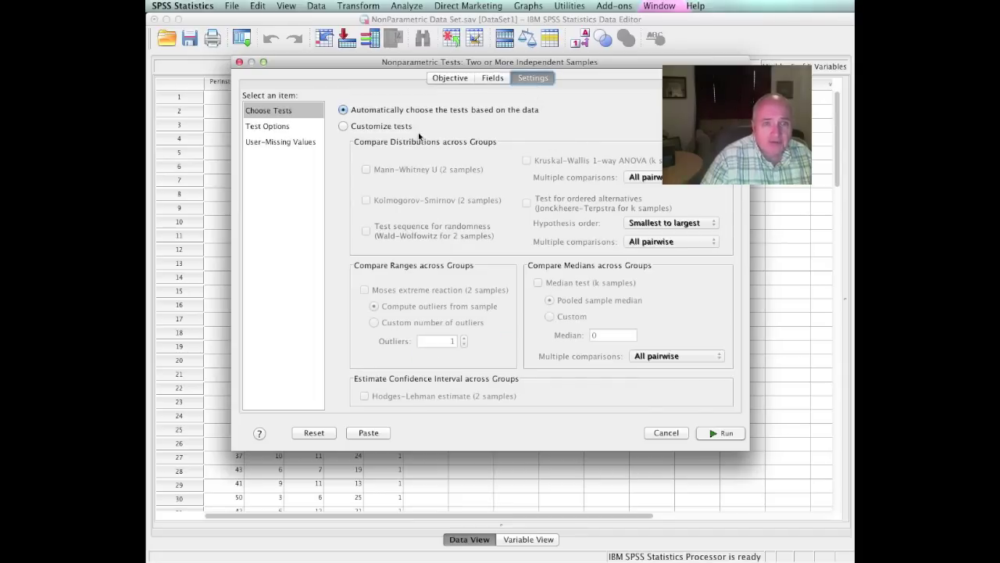
pyautogui.click(343, 126)
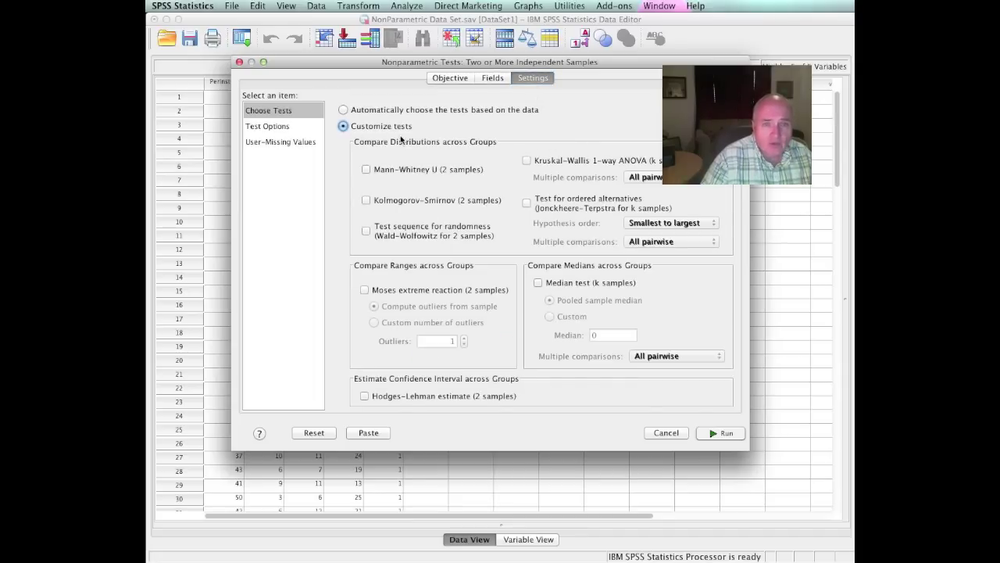
pyautogui.click(527, 161)
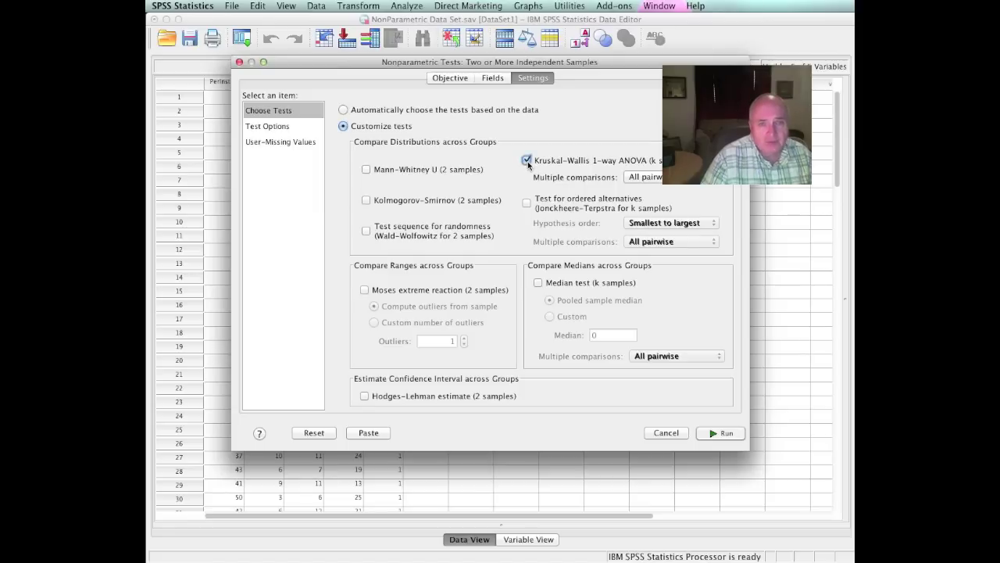
pyautogui.click(724, 432)
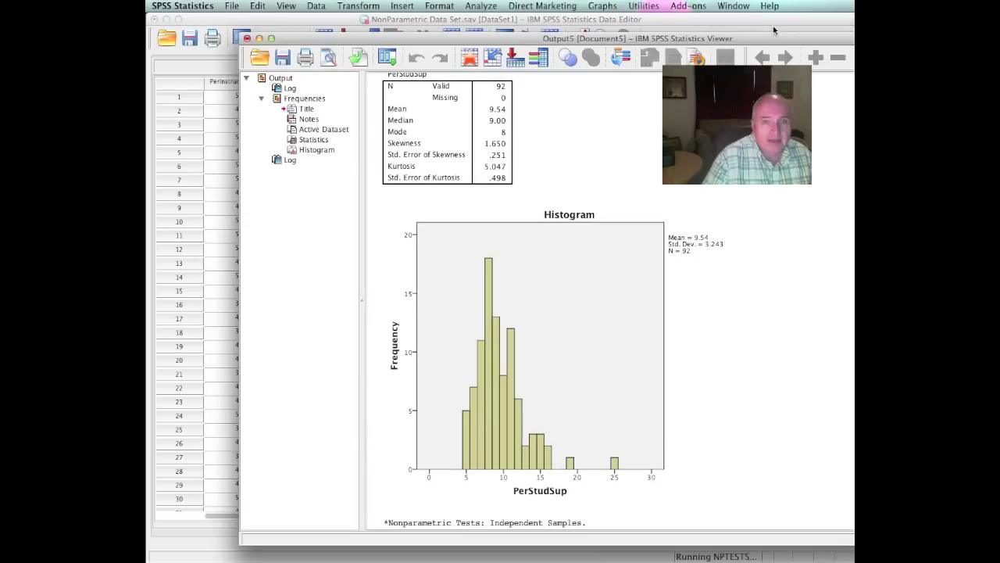
# Inspect the Hypothesis Test Summary: Sig. .003, null hypothesis rejected for PerStudSup
pyautogui.moveTo(772, 39); pyautogui.dragTo(607, 21)
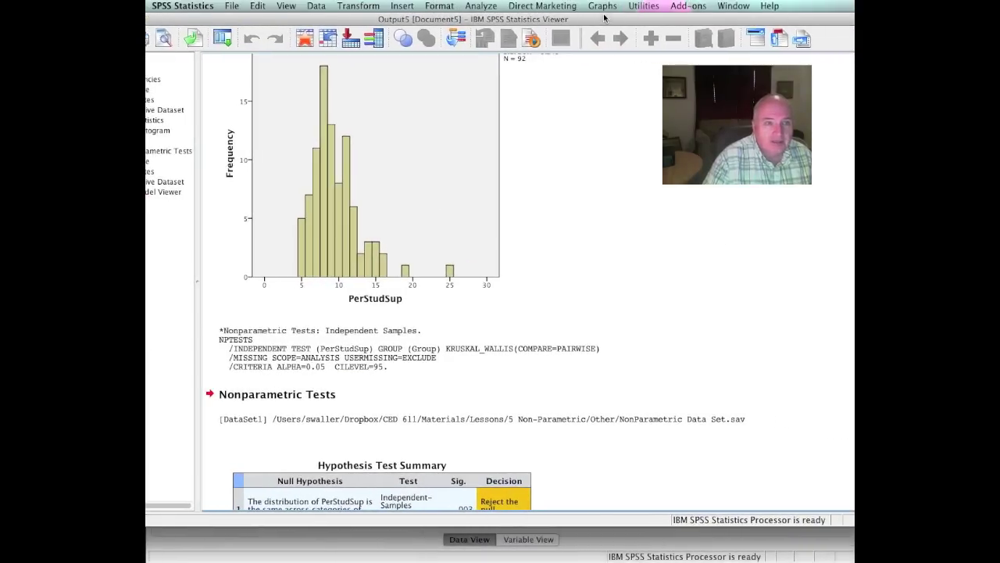
pyautogui.scroll(-3, 634, 224)
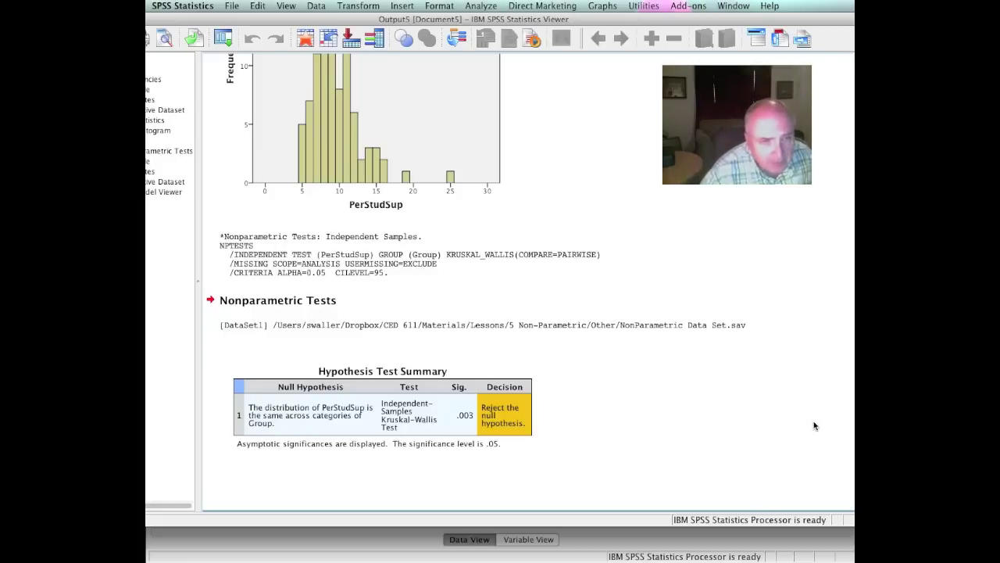
pyautogui.click(543, 448)
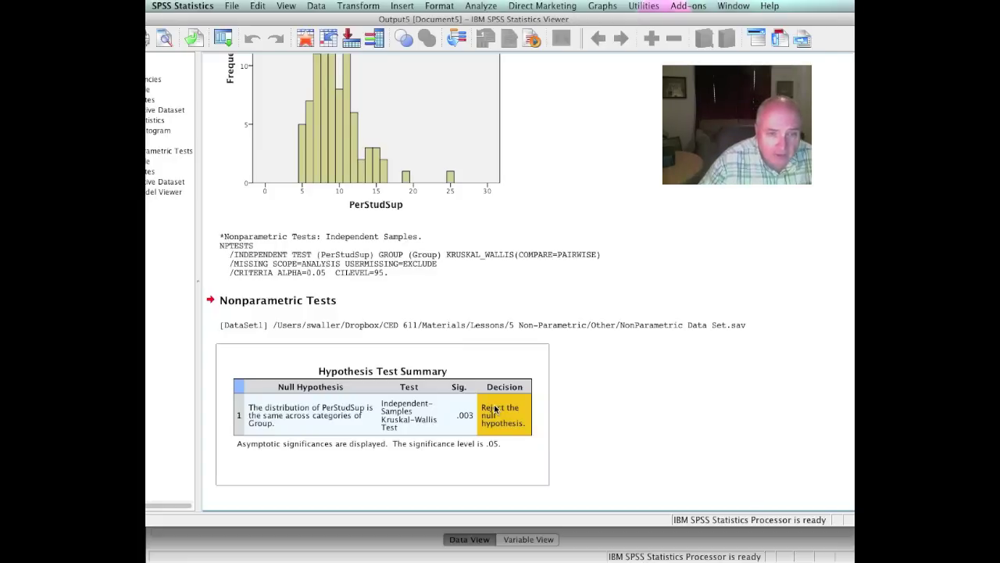
pyautogui.click(579, 405)
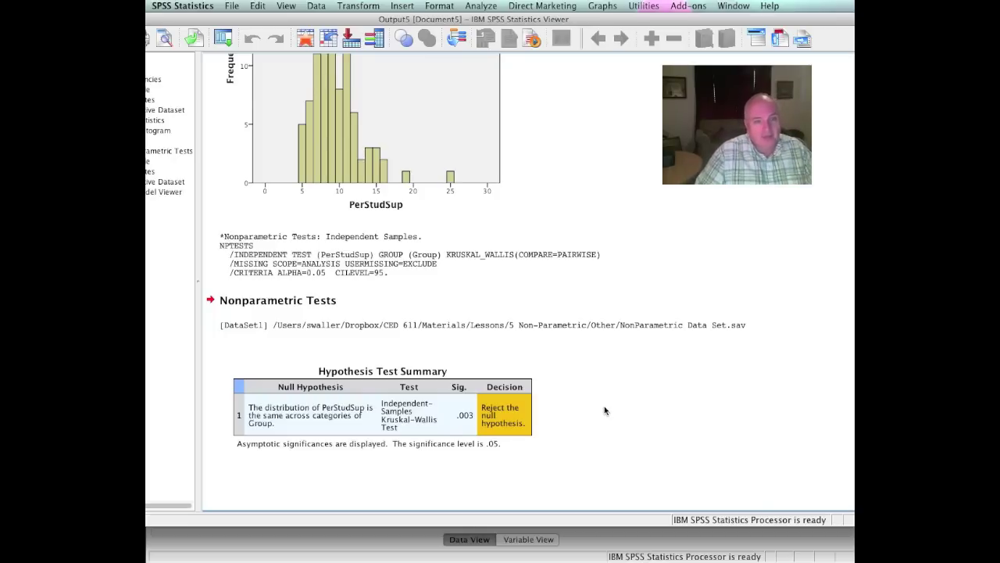
pyautogui.scroll(5, 522, 344)
pyautogui.click(522, 344)
pyautogui.scroll(3, 518, 349)
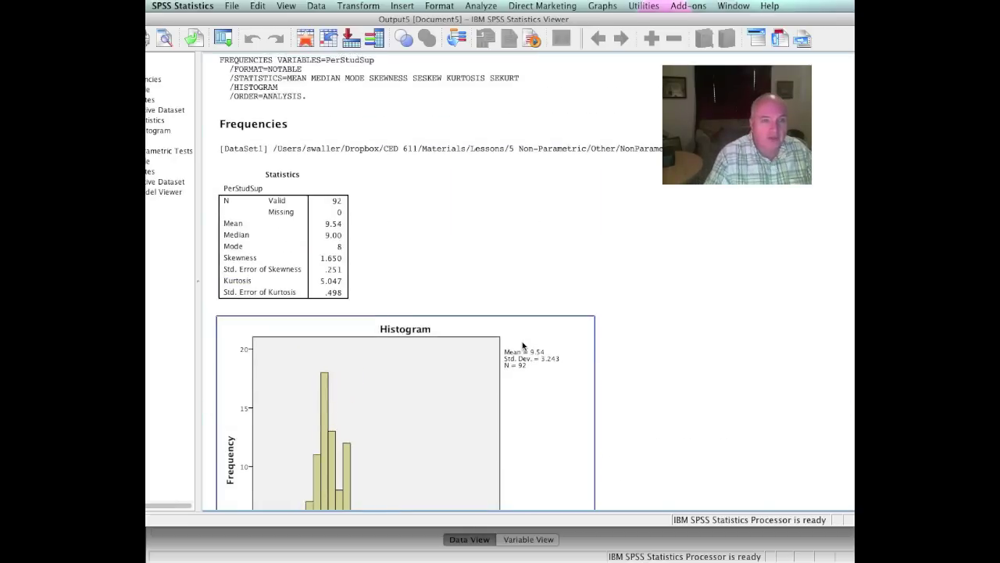
pyautogui.scroll(-3, 528, 347)
pyautogui.scroll(3, 528, 347)
pyautogui.click(288, 140)
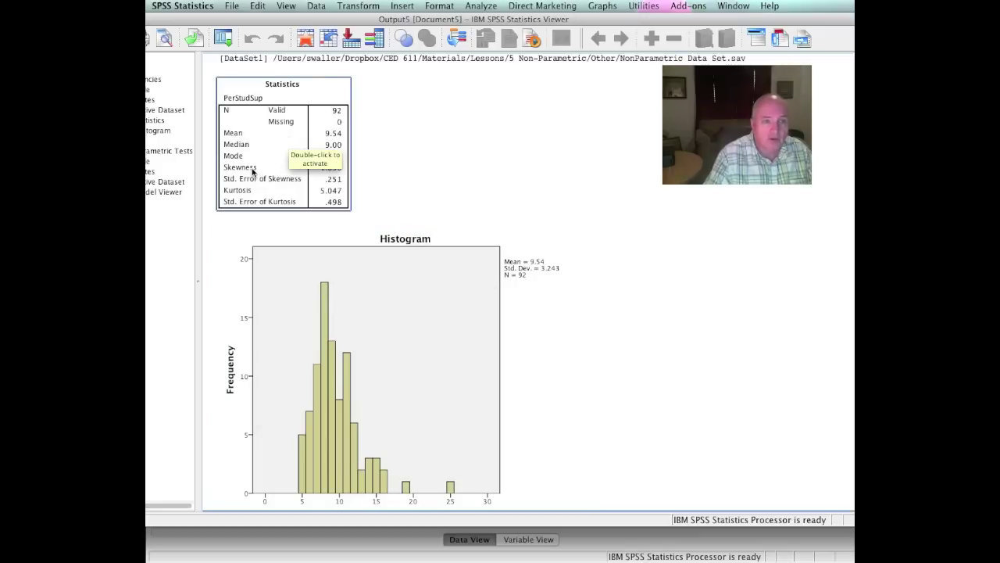
pyautogui.scroll(-15, 461, 250)
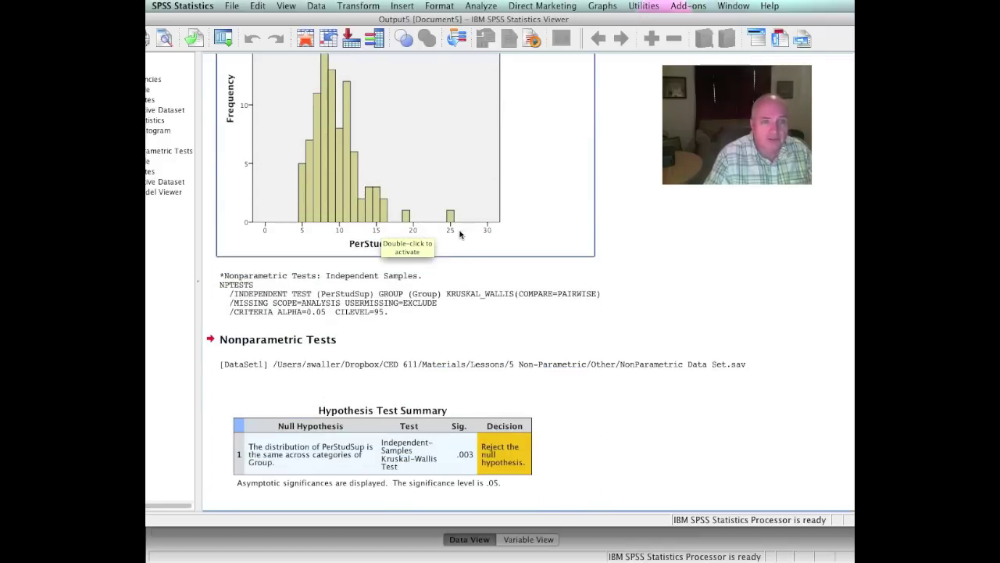
pyautogui.click(449, 247)
pyautogui.click(421, 189)
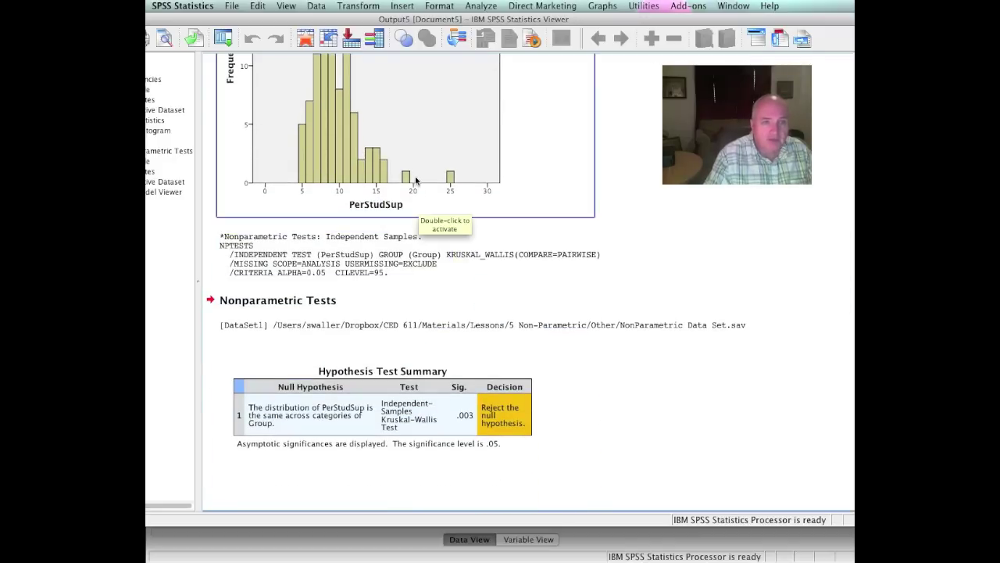
pyautogui.scroll(8, 401, 157)
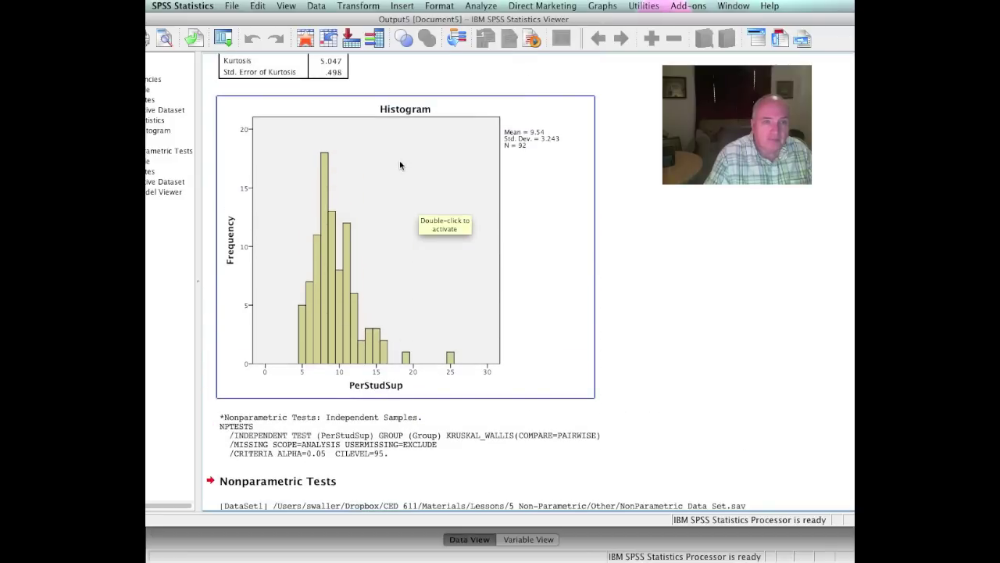
pyautogui.scroll(-8, 400, 165)
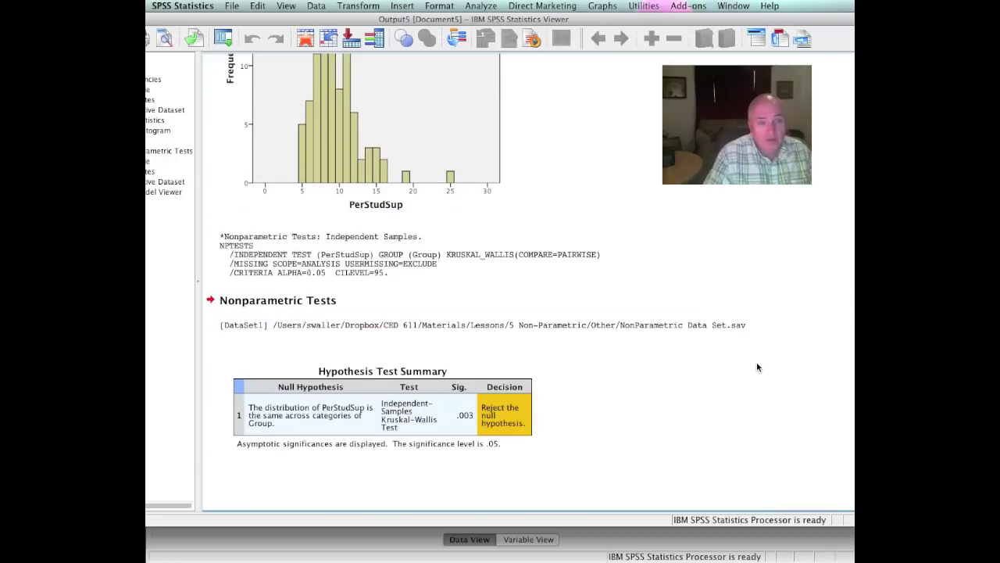
pyautogui.scroll(18, 758, 368)
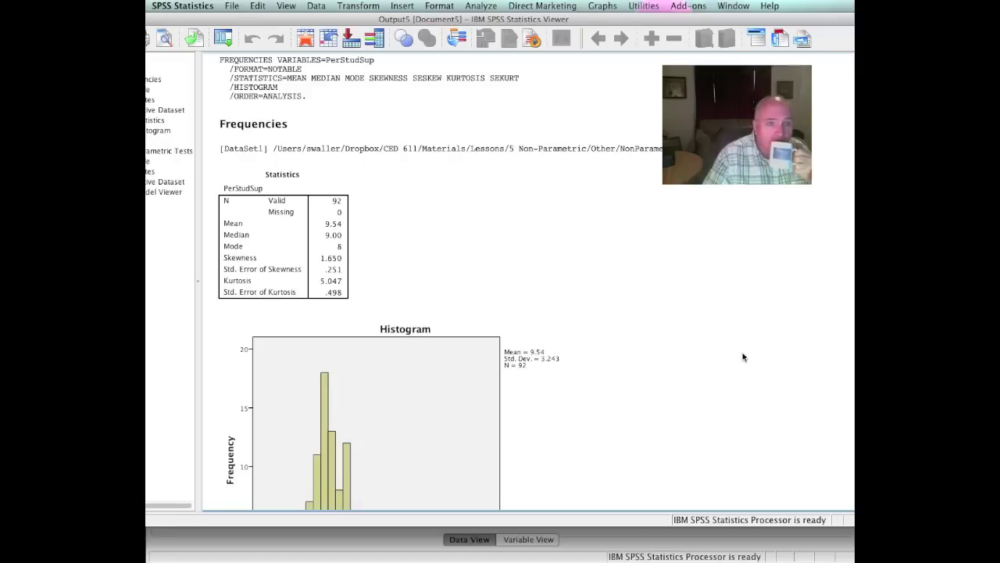
pyautogui.click(487, 5)
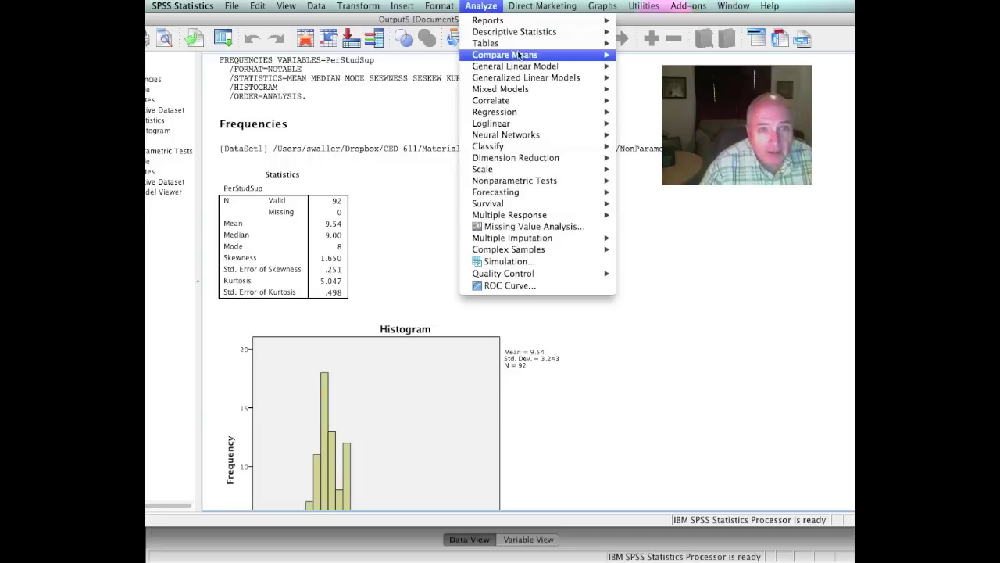
# Set up a One-Way ANOVA with PerStudSup as dependent and Group as factor
pyautogui.moveTo(523, 67)
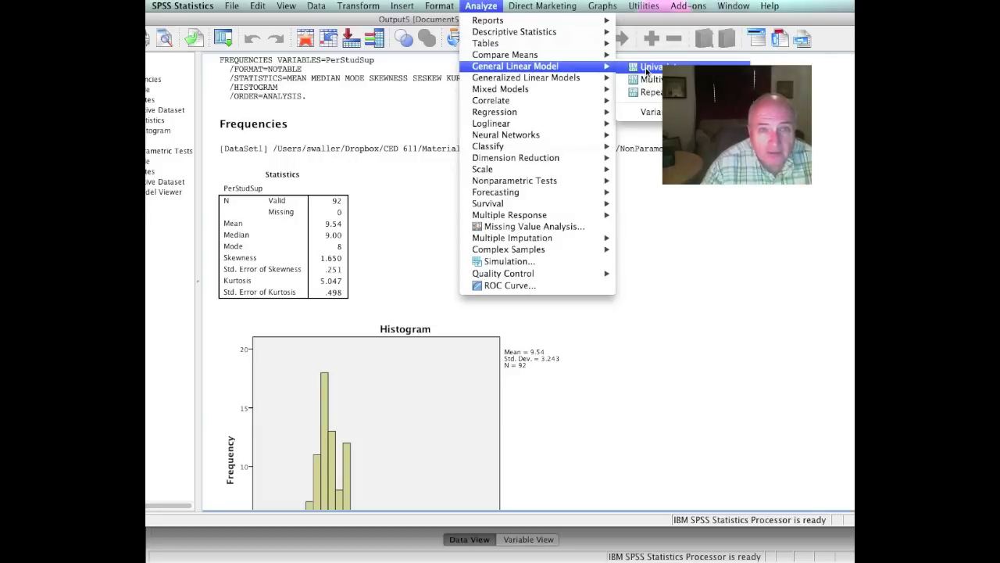
pyautogui.moveTo(547, 54)
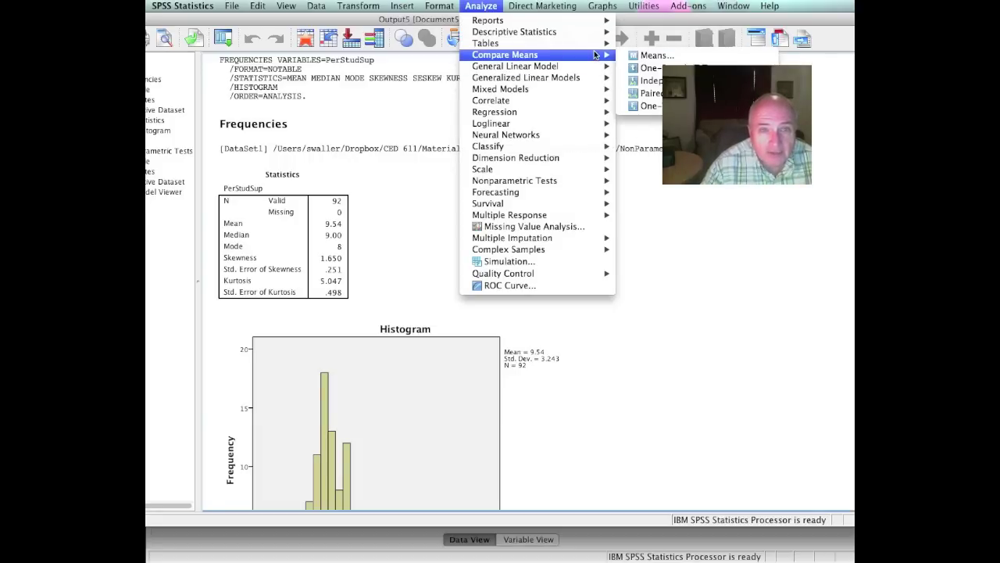
pyautogui.click(652, 107)
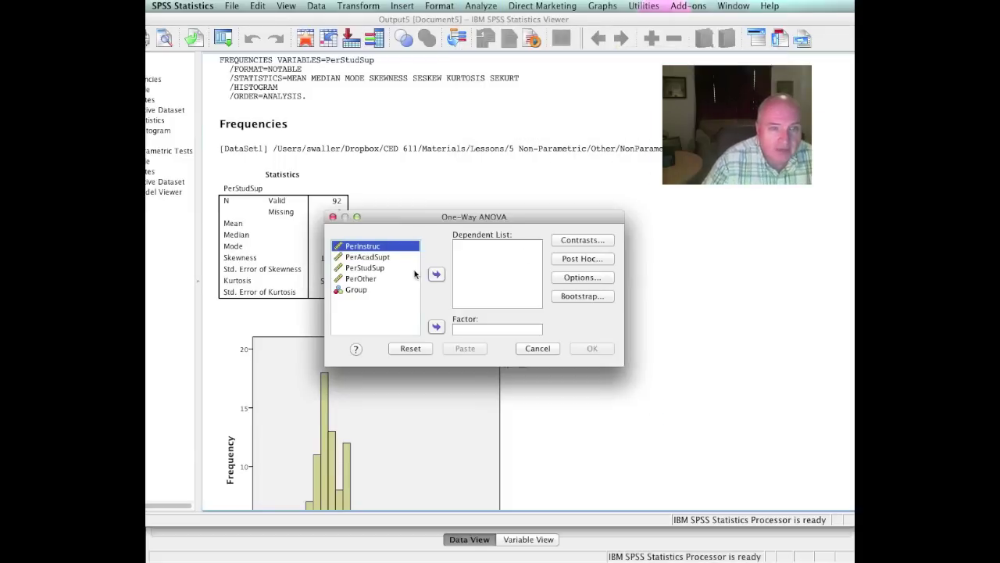
pyautogui.click(370, 269)
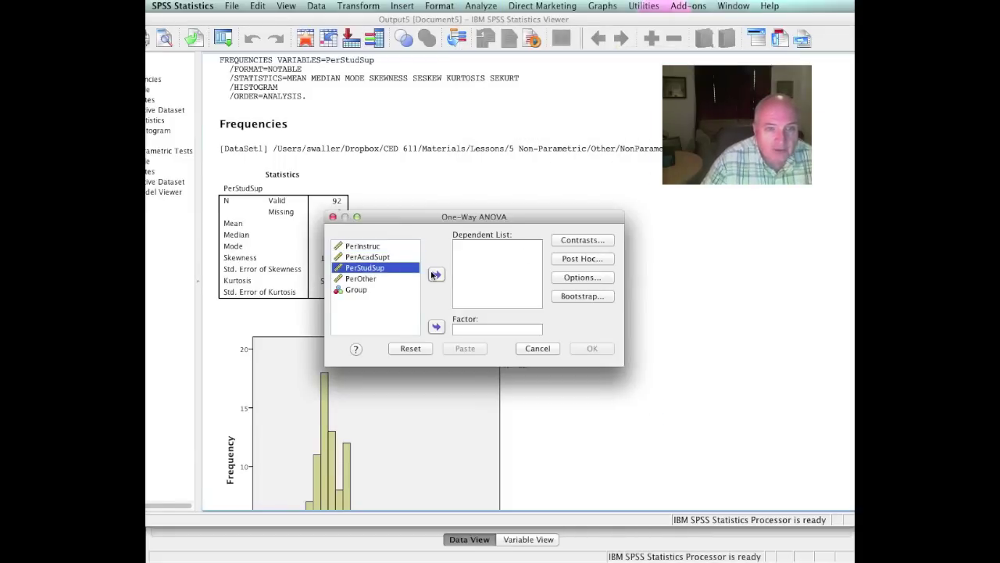
pyautogui.click(436, 274)
pyautogui.click(358, 279)
pyautogui.click(436, 325)
# Add descriptive, homogeneity, Brown-Forsythe and Welch options, then run the ANOVA
pyautogui.click(580, 278)
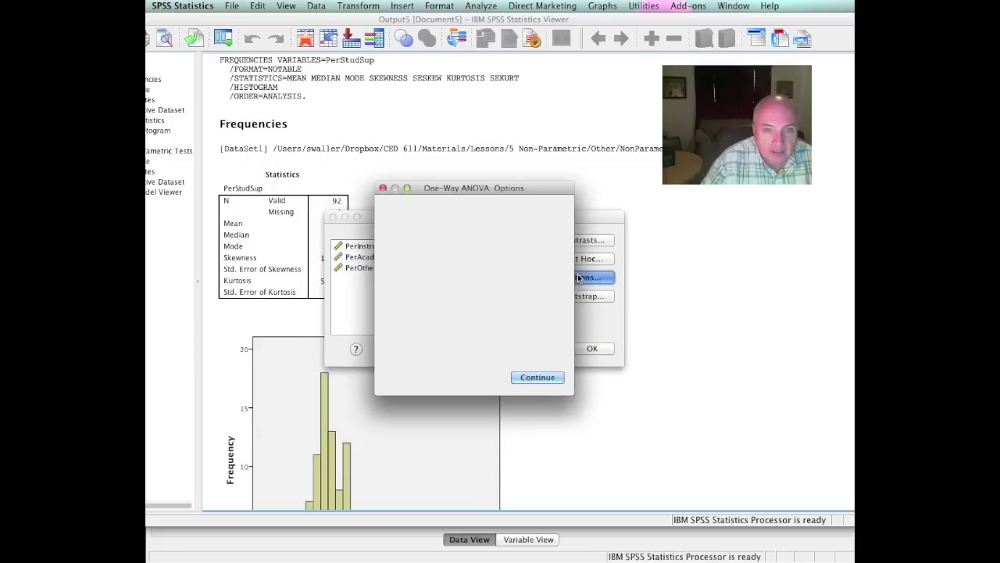
pyautogui.click(394, 222)
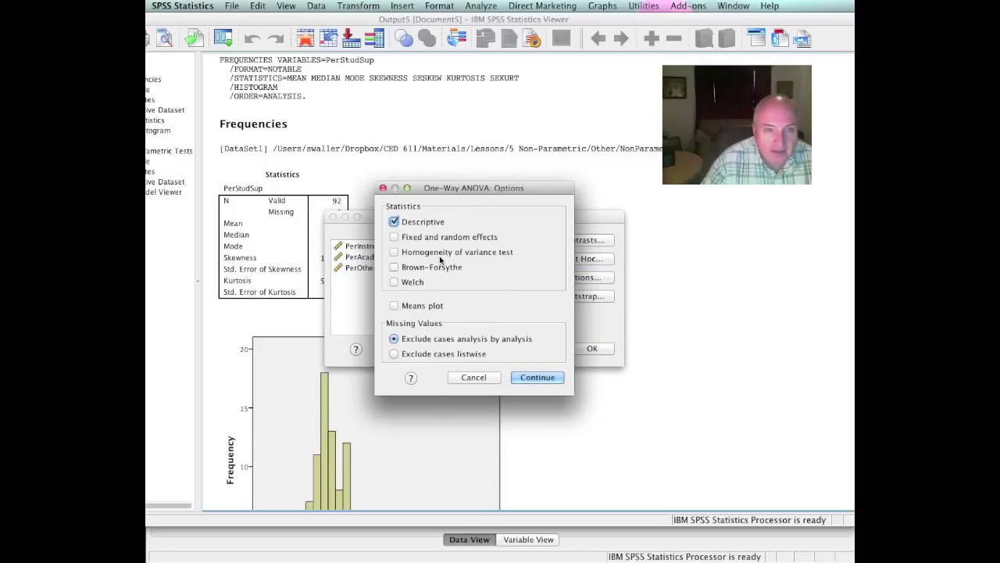
pyautogui.click(395, 252)
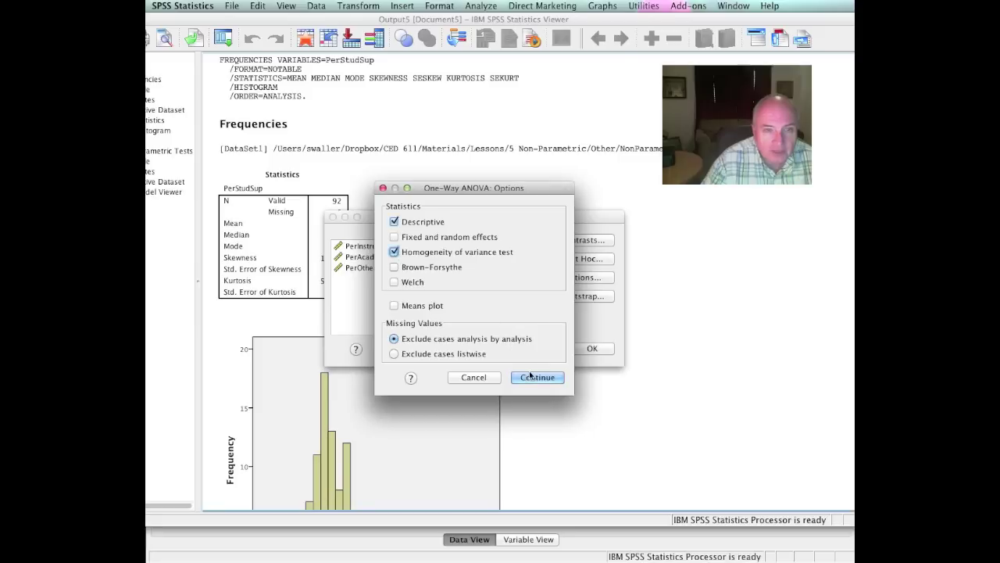
pyautogui.click(394, 266)
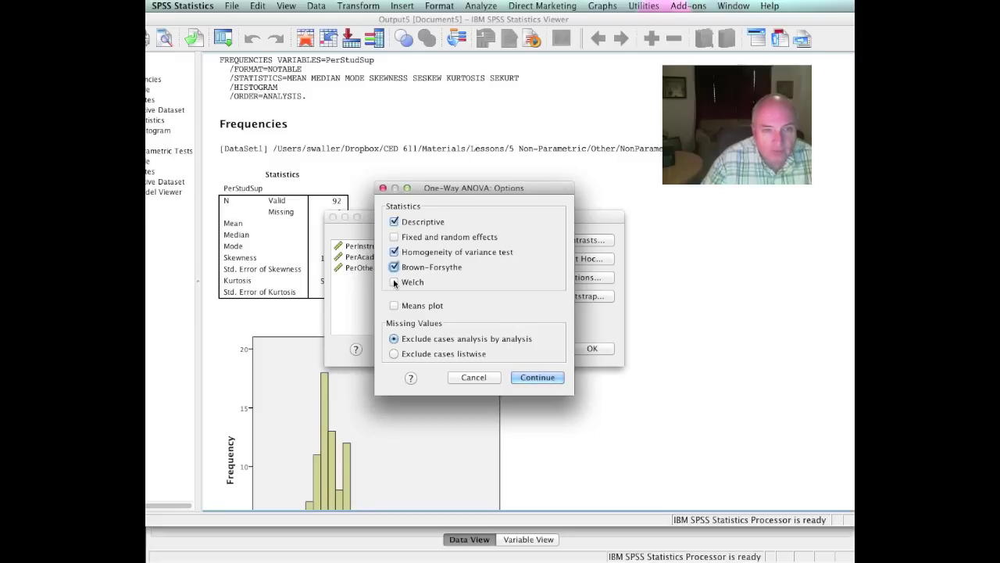
pyautogui.click(394, 282)
pyautogui.click(537, 377)
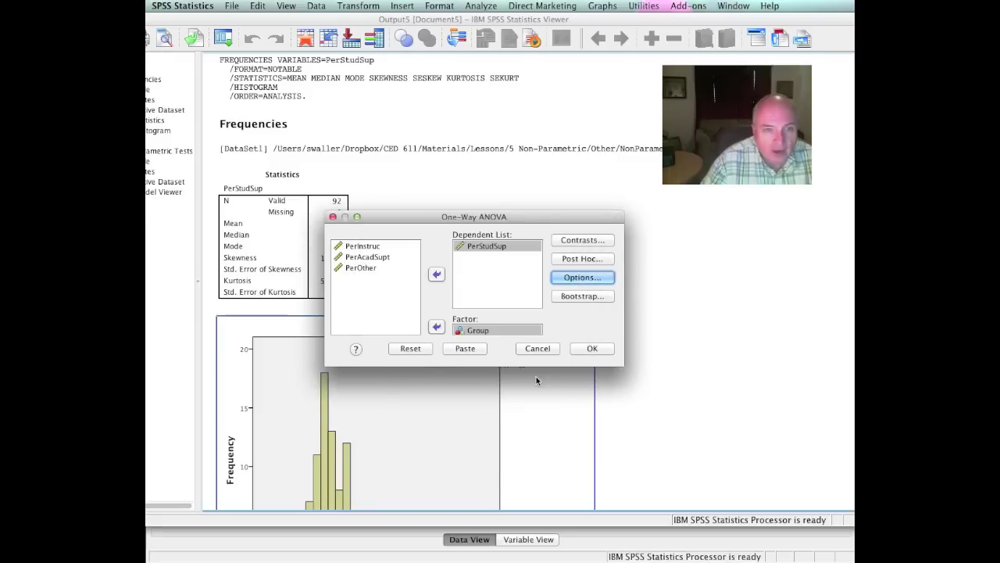
pyautogui.click(592, 348)
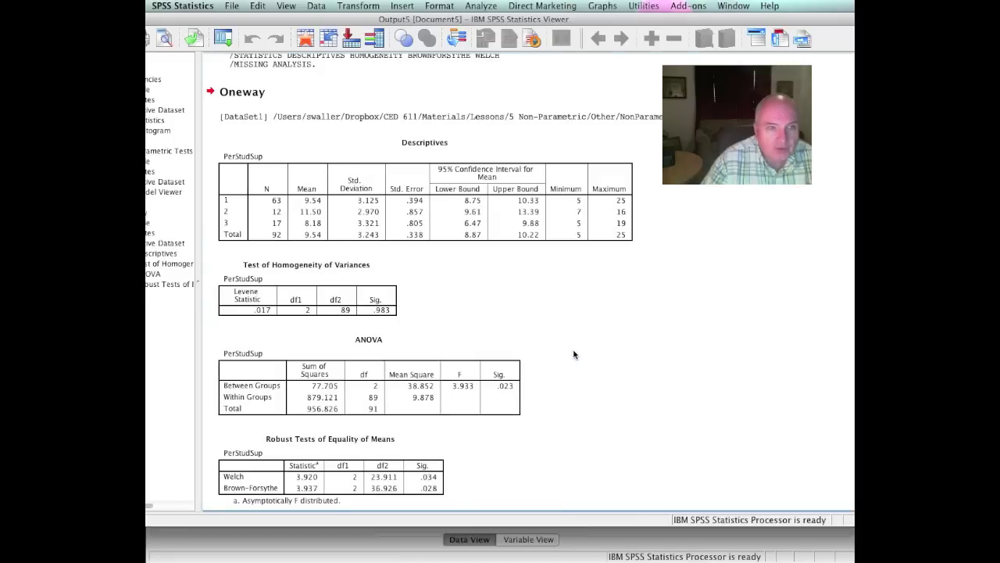
# Scroll through the Oneway output, examining the Robust Tests table (Brown-Forsythe Sig. .028)
pyautogui.scroll(-1, 574, 355)
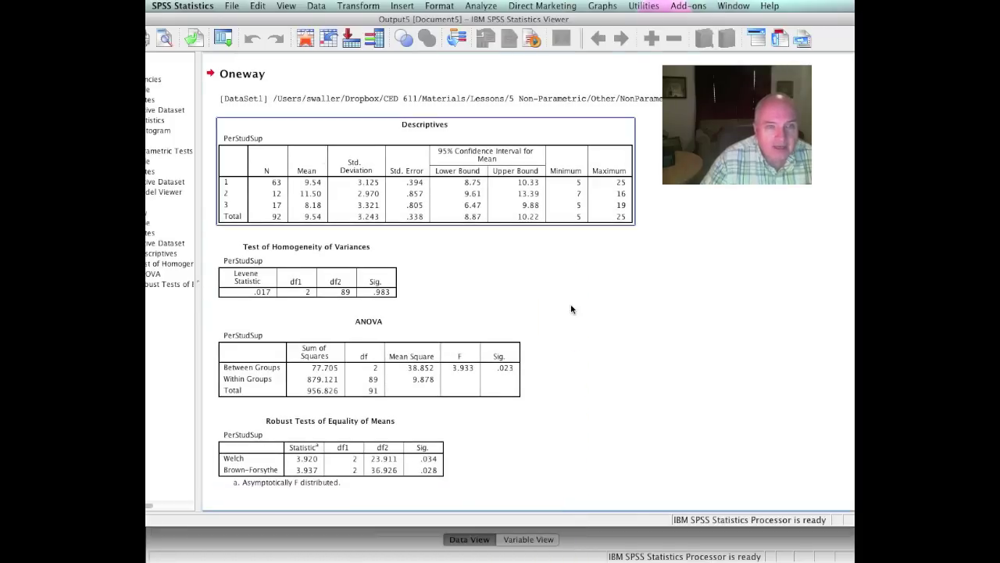
pyautogui.click(423, 421)
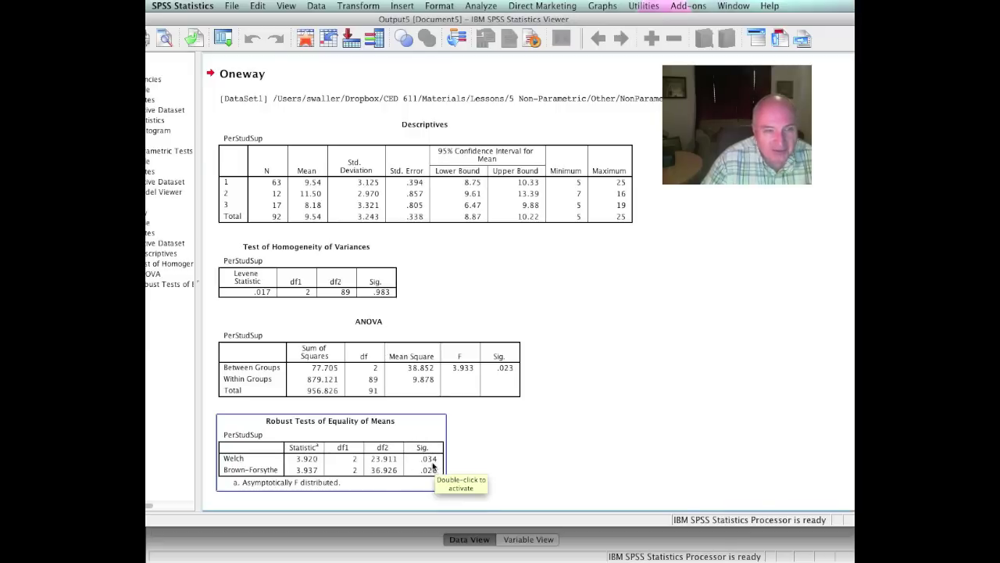
pyautogui.scroll(5, 472, 451)
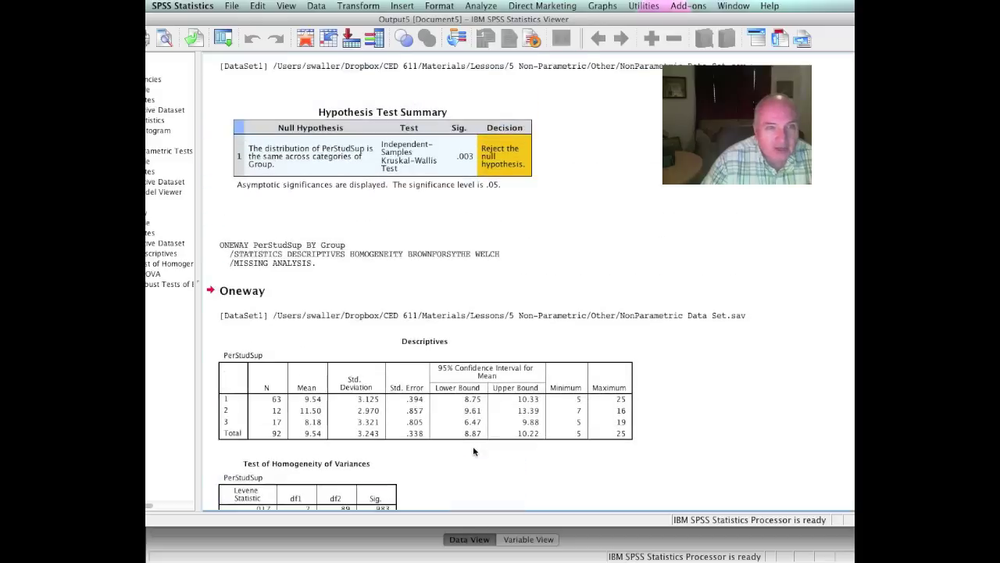
pyautogui.scroll(-5, 472, 451)
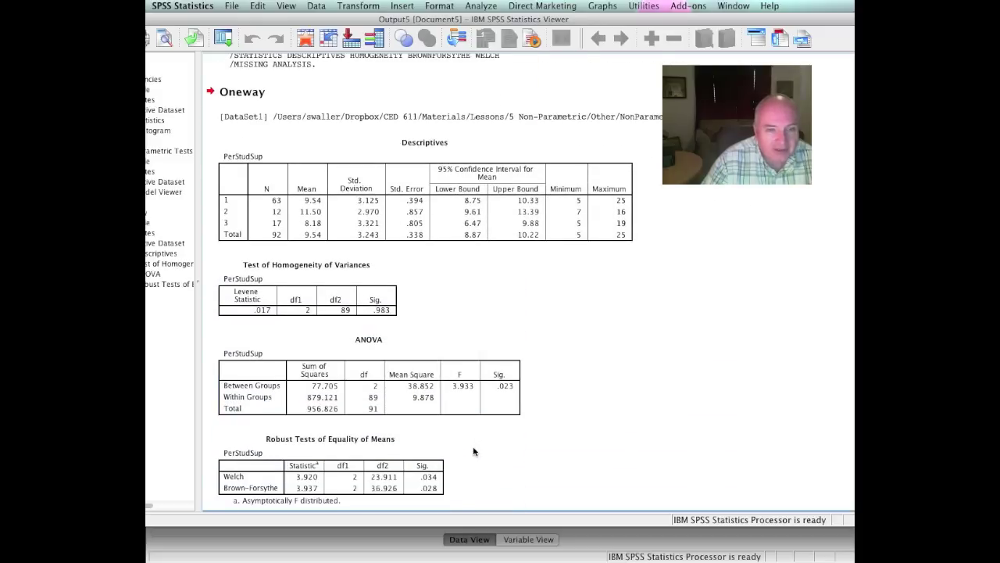
pyautogui.scroll(4, 473, 451)
pyautogui.scroll(-2, 472, 451)
pyautogui.scroll(2, 472, 451)
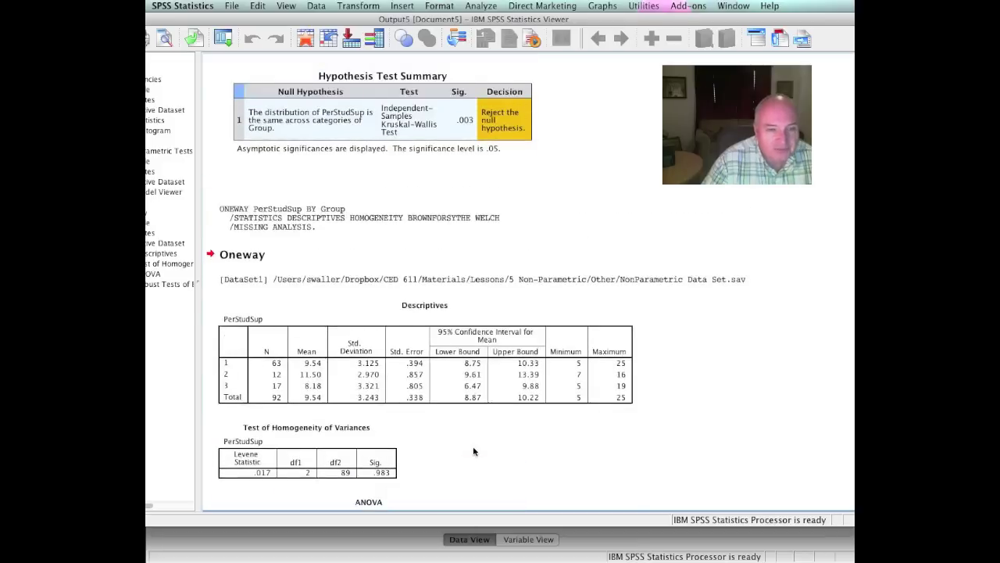
pyautogui.scroll(-5, 469, 448)
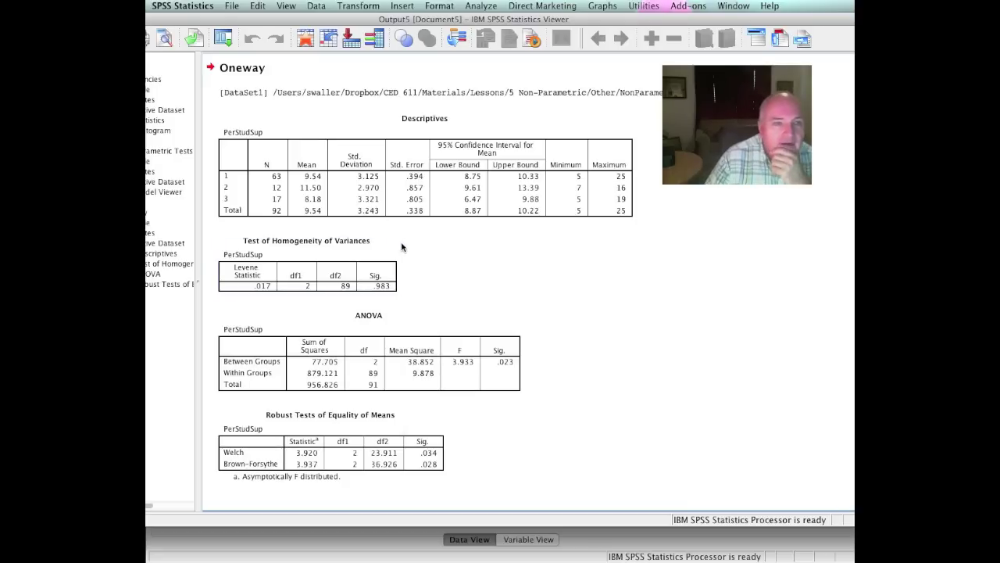
pyautogui.scroll(15, 401, 249)
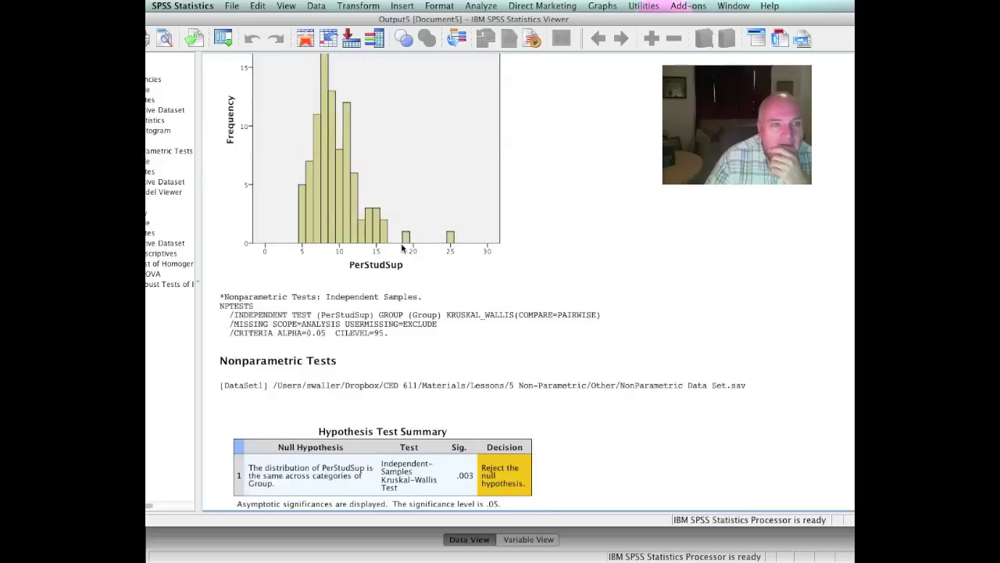
pyautogui.scroll(-1, 400, 241)
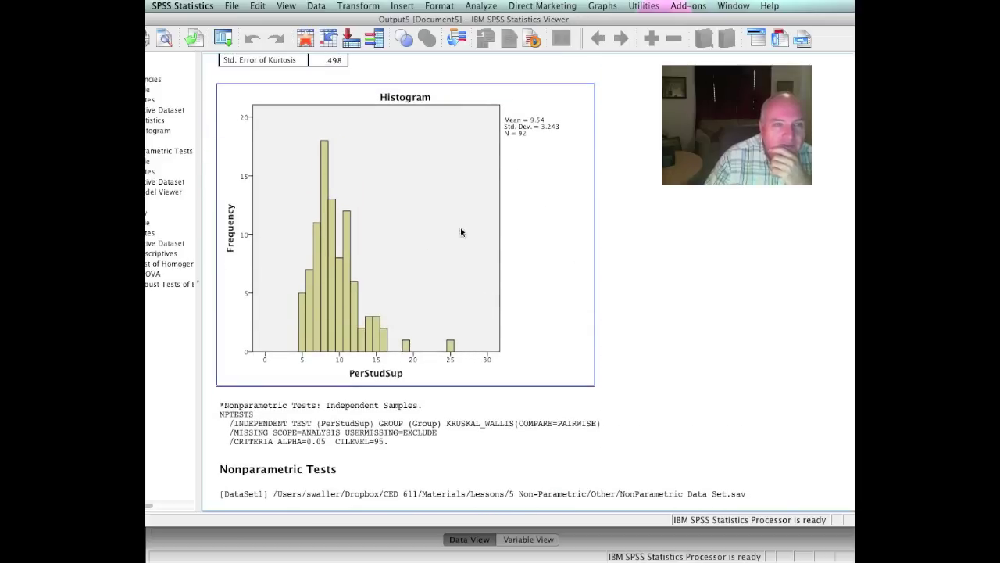